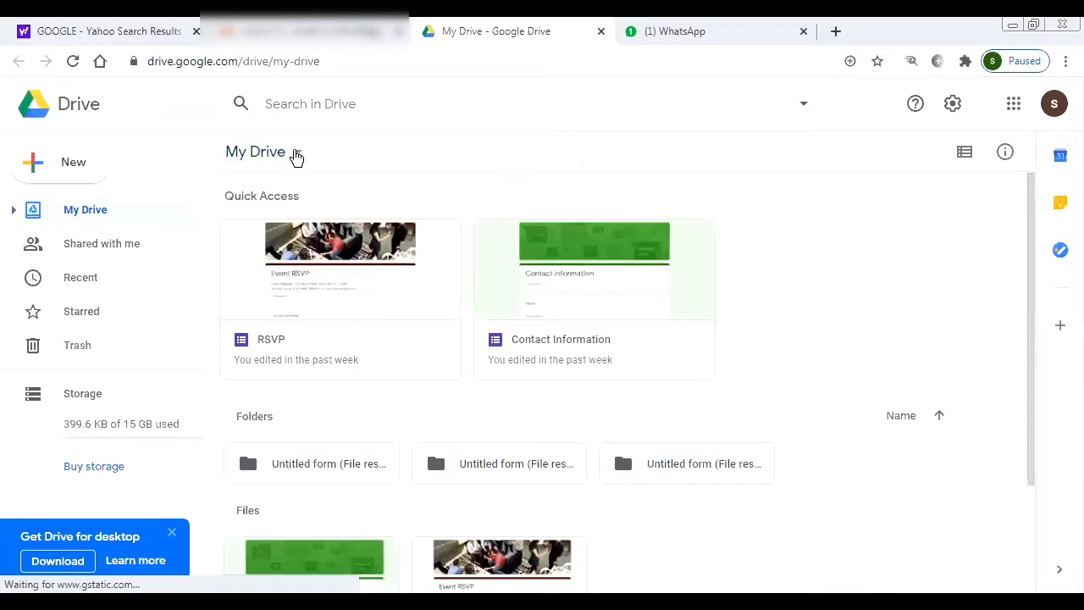
Create a new blank Google Forms form by way of the template gallery
{"action": "left_click", "coordinate": [297, 154]}
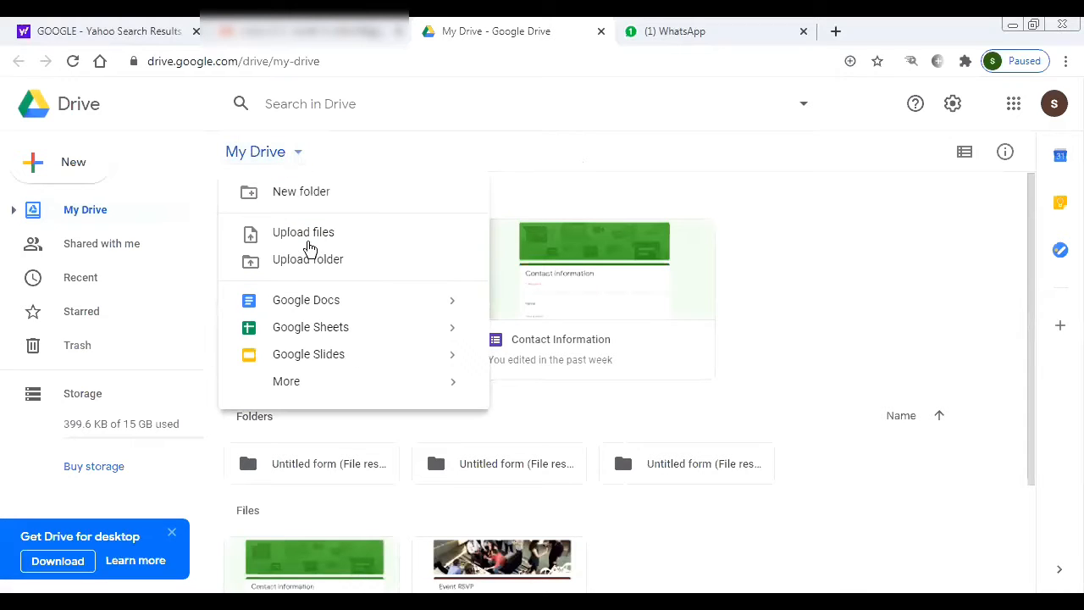
{"action": "mouse_move", "coordinate": [315, 390]}
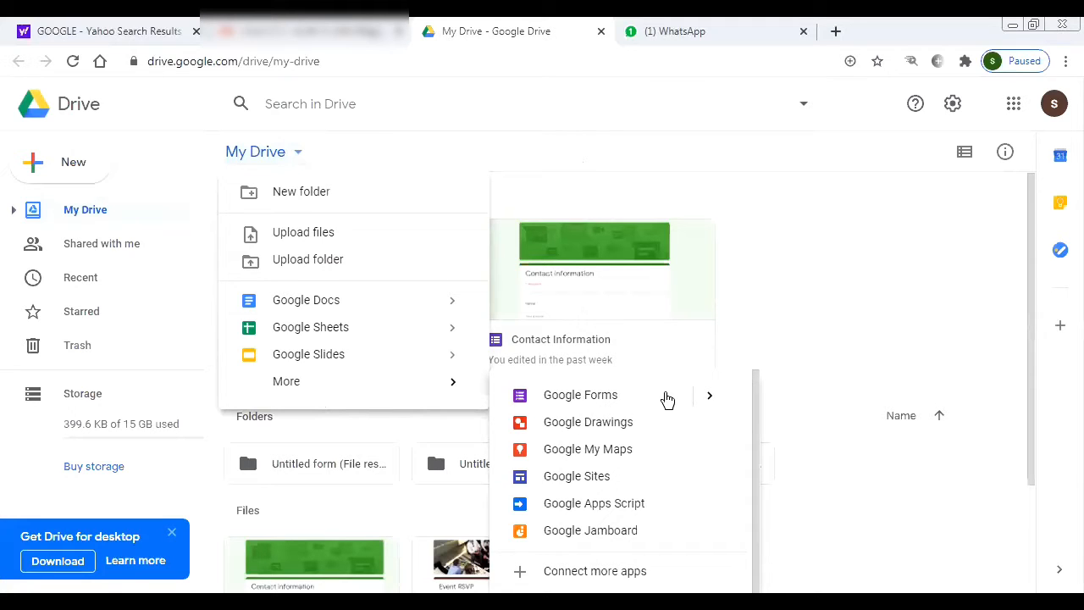
{"action": "mouse_move", "coordinate": [705, 399]}
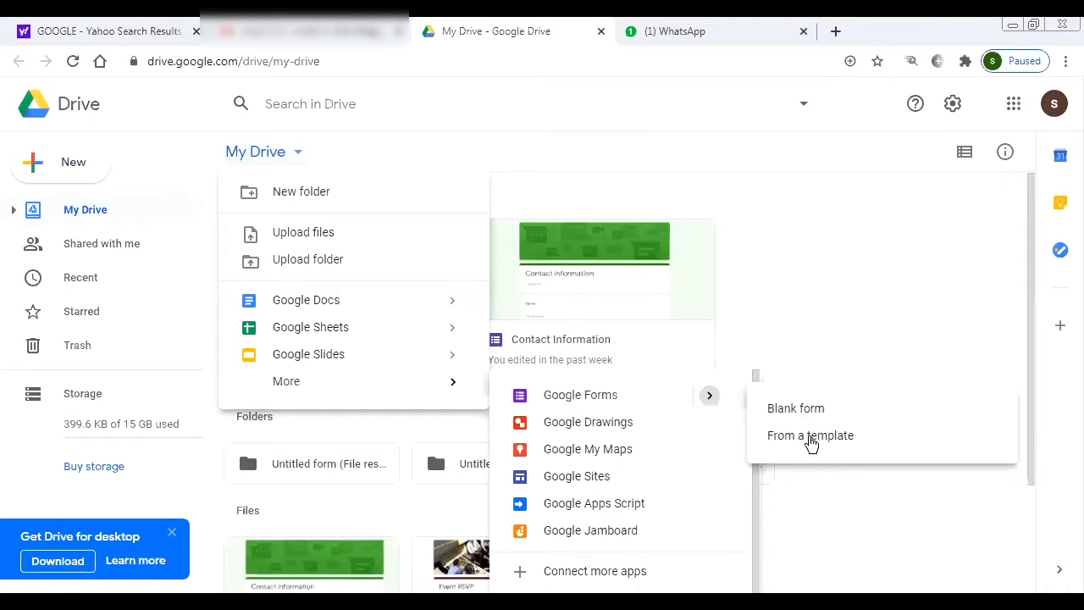
{"action": "left_click", "coordinate": [810, 436]}
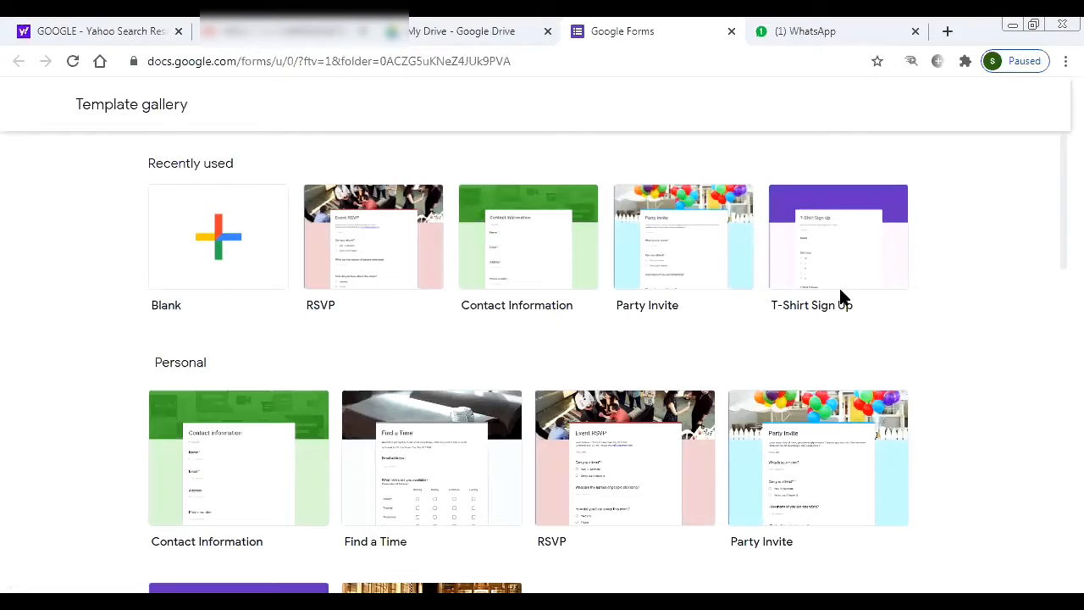
{"action": "left_click", "coordinate": [214, 251]}
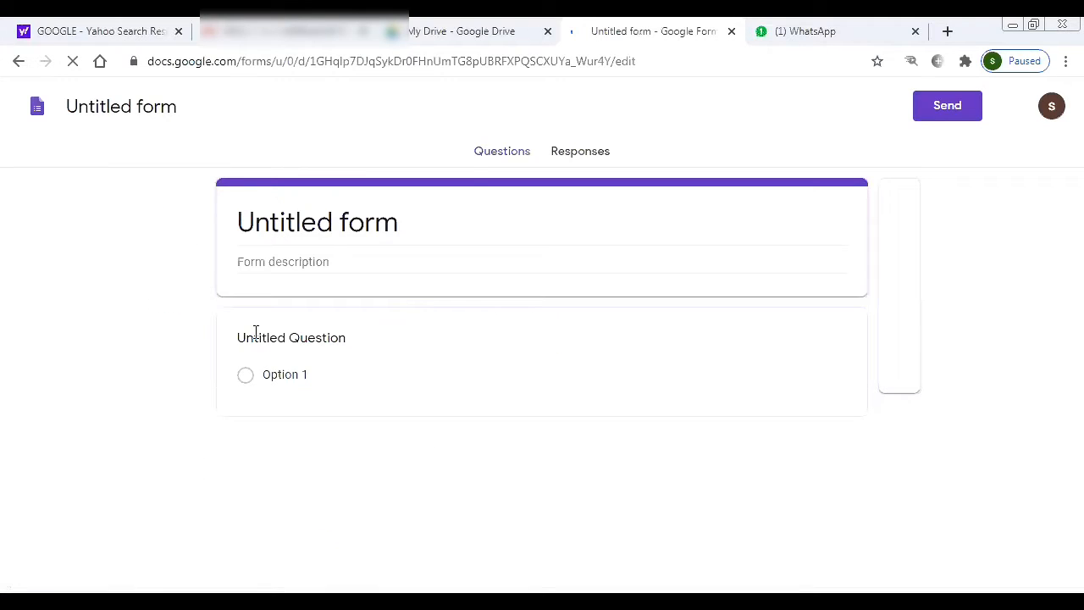
Replace the form's title with "Admission Form"
{"action": "left_click", "coordinate": [409, 221]}
{"action": "key", "text": "BackSpace"}
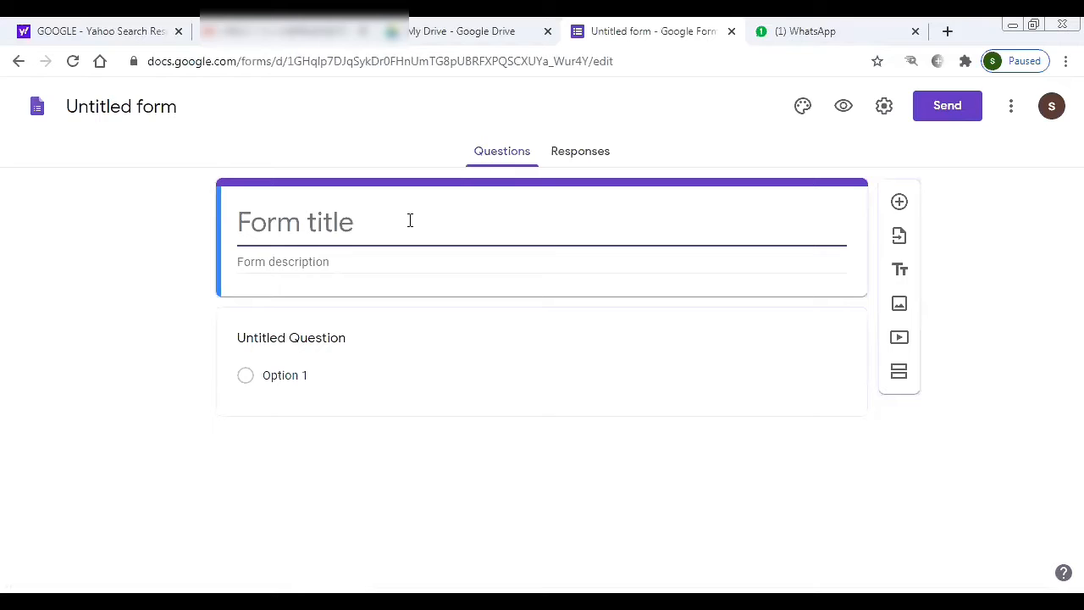
{"action": "type", "text": "aD"}
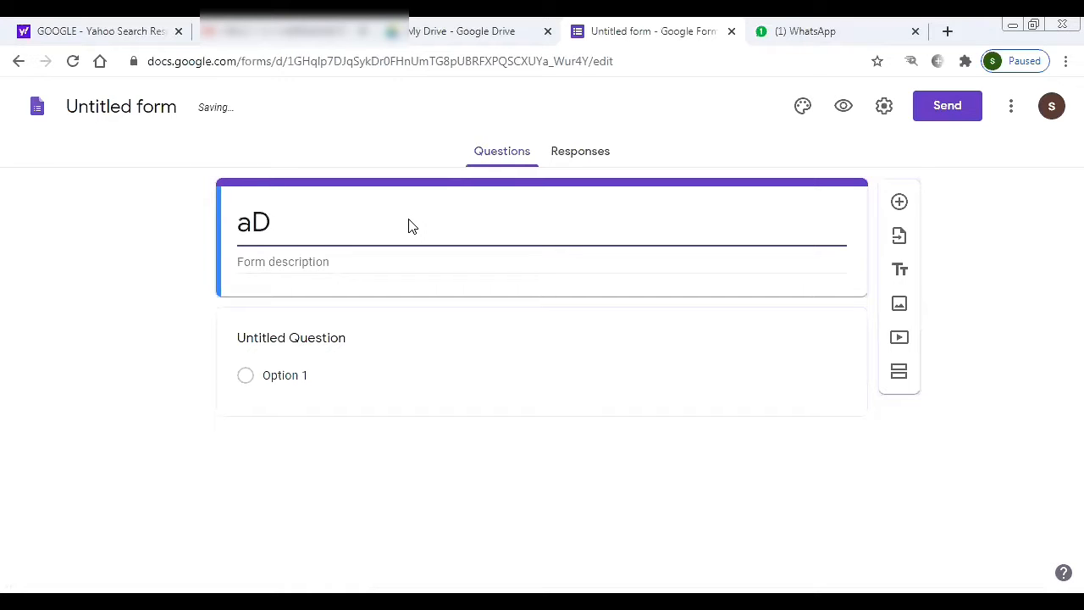
{"action": "key", "text": "BackSpace"}
{"action": "key", "text": "BackSpace"}
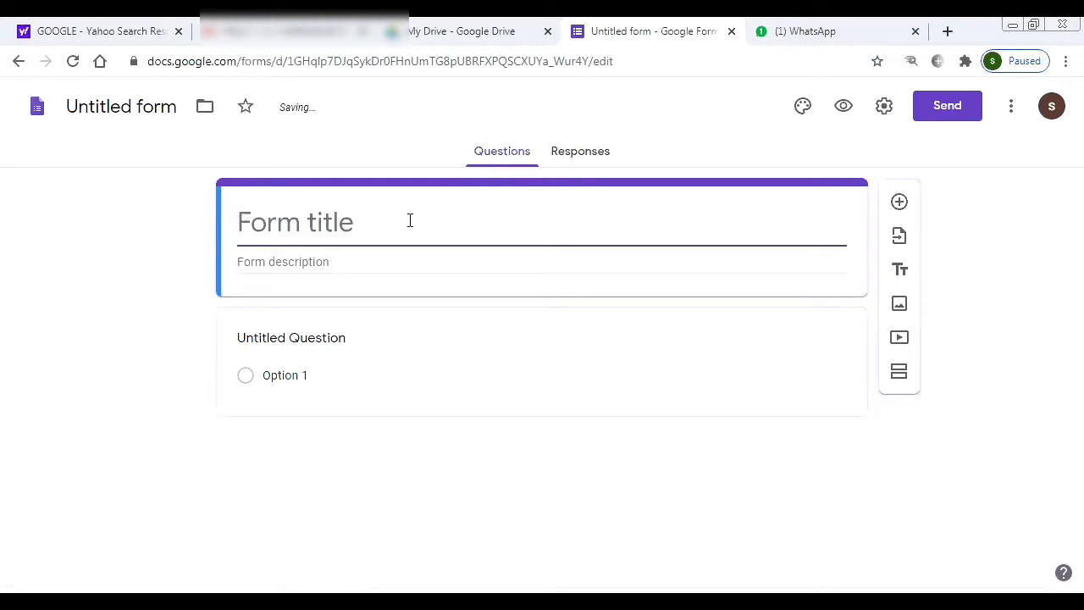
{"action": "type", "text": "Adm"}
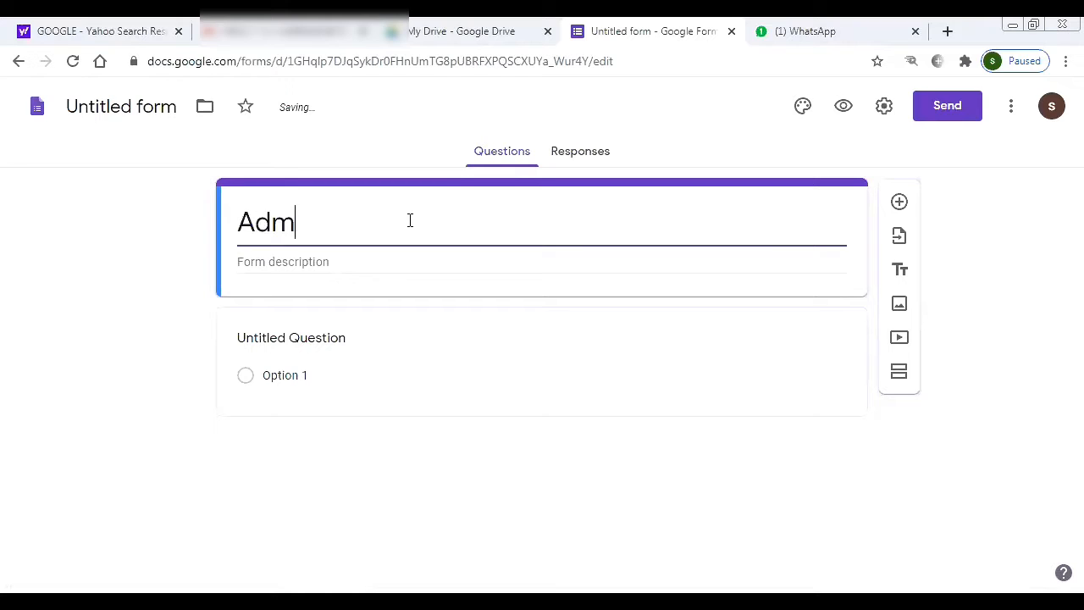
{"action": "type", "text": "ission "}
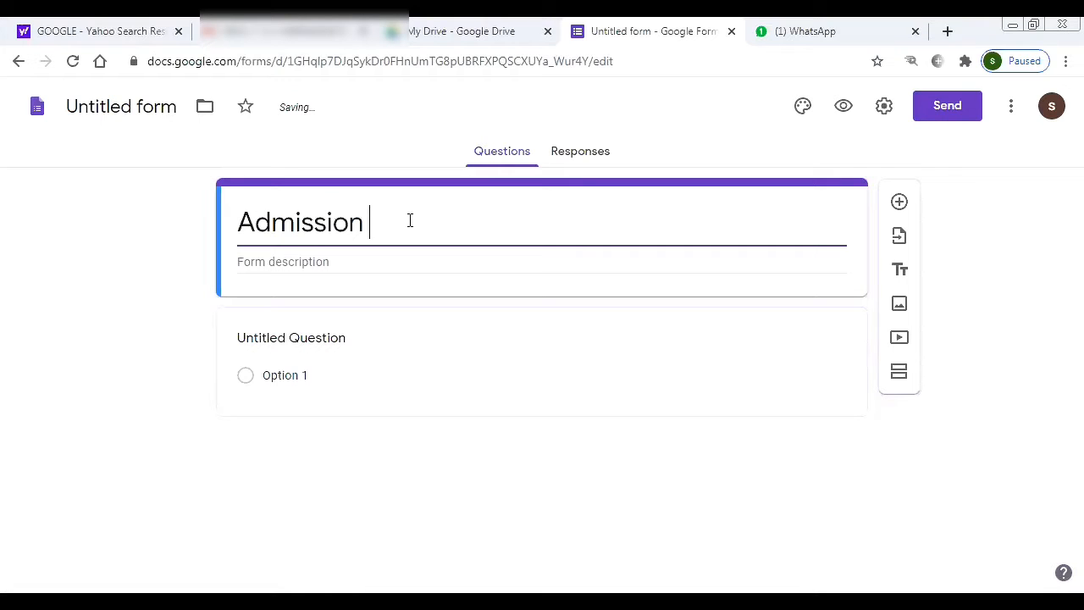
{"action": "type", "text": "Form"}
Enter "STD - xii" as the form description
{"action": "left_click", "coordinate": [361, 261]}
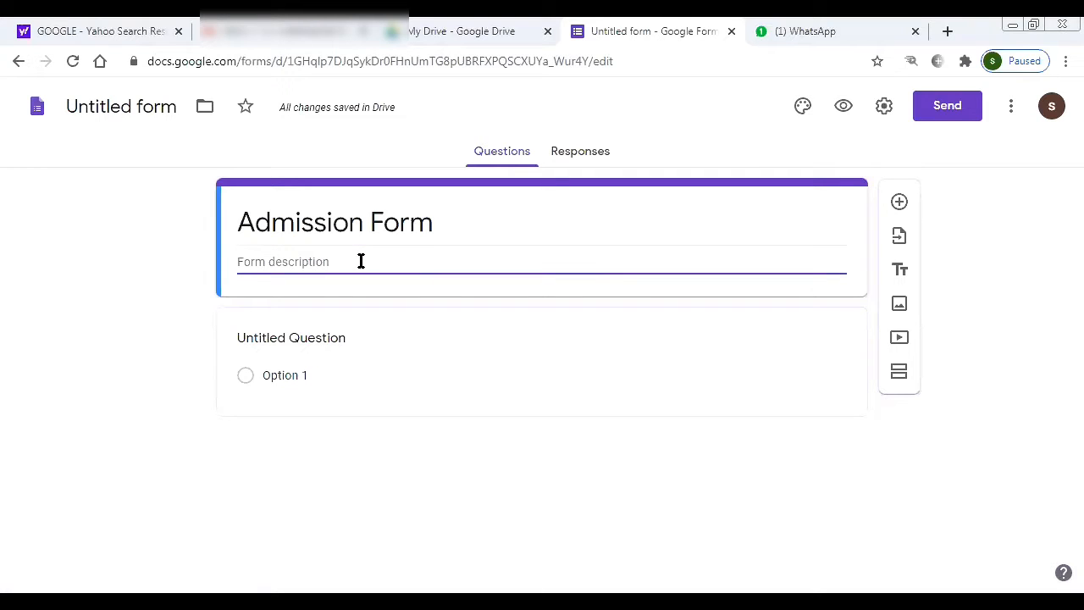
{"action": "type", "text": "S"}
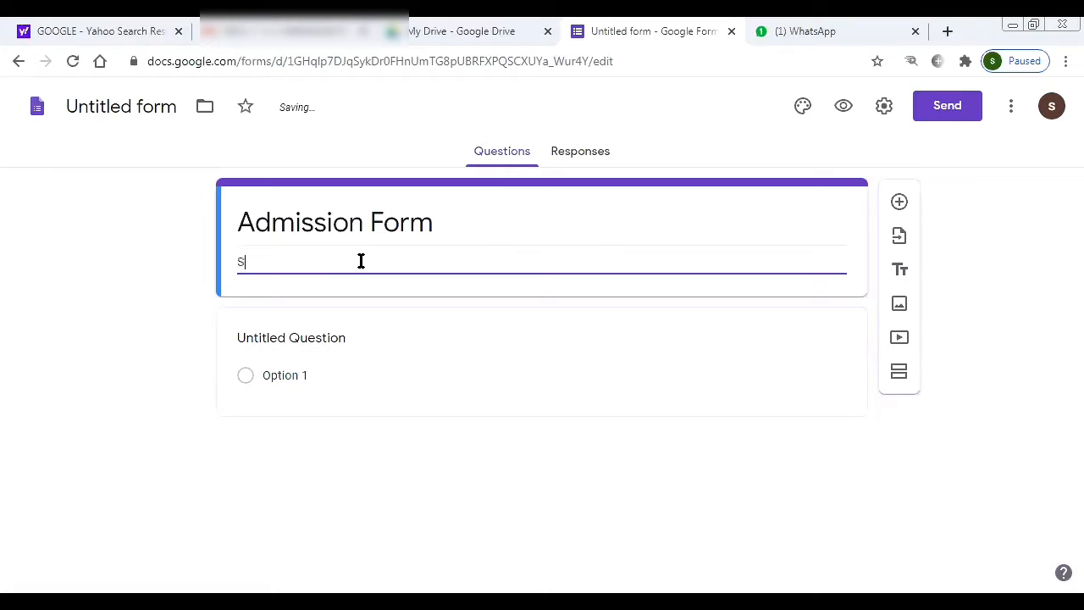
{"action": "type", "text": "TD - xi"}
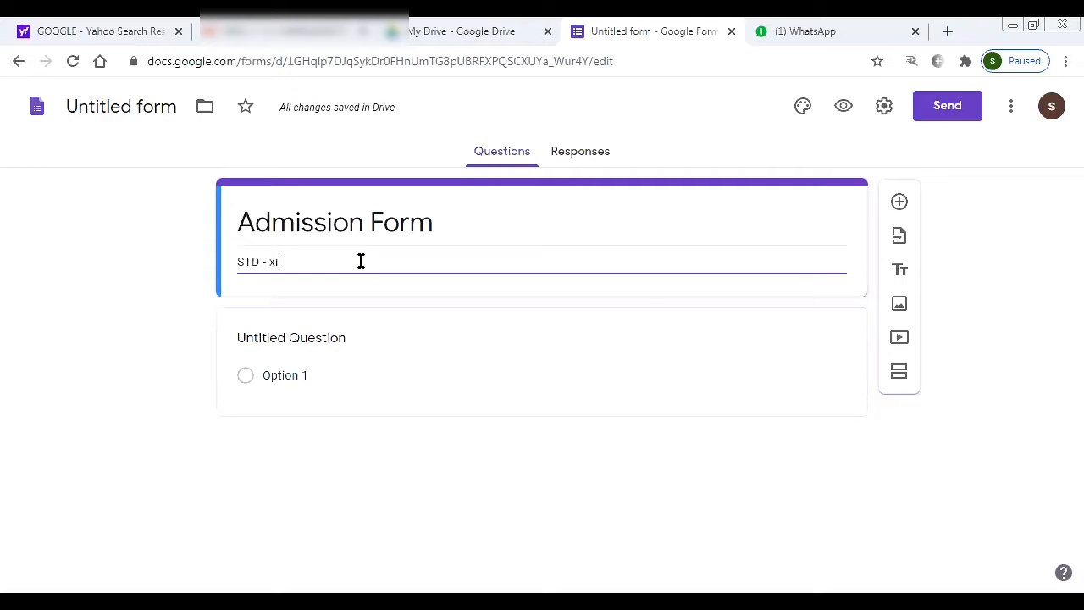
{"action": "type", "text": "i"}
Add a short answer question "Enter name" below the form header and make it required
{"action": "left_click", "coordinate": [899, 205]}
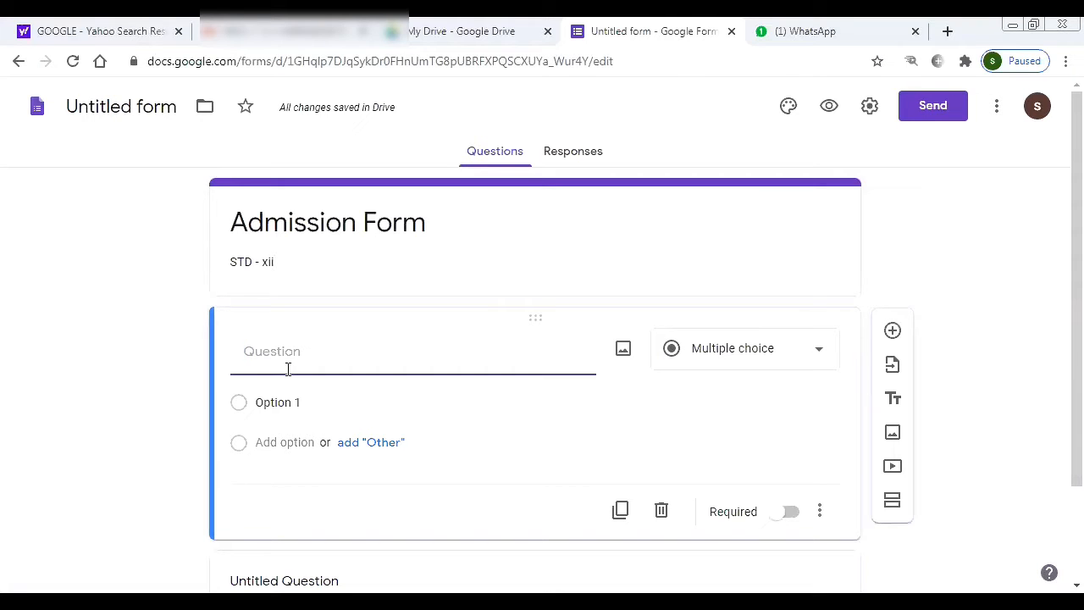
{"action": "type", "text": "Enter name"}
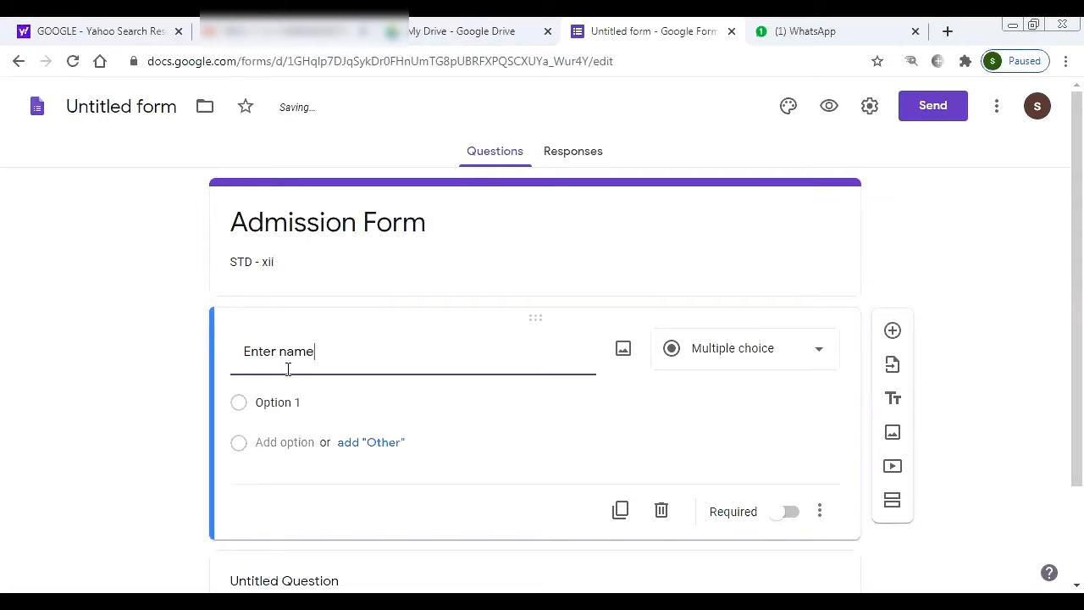
{"action": "left_click", "coordinate": [753, 348]}
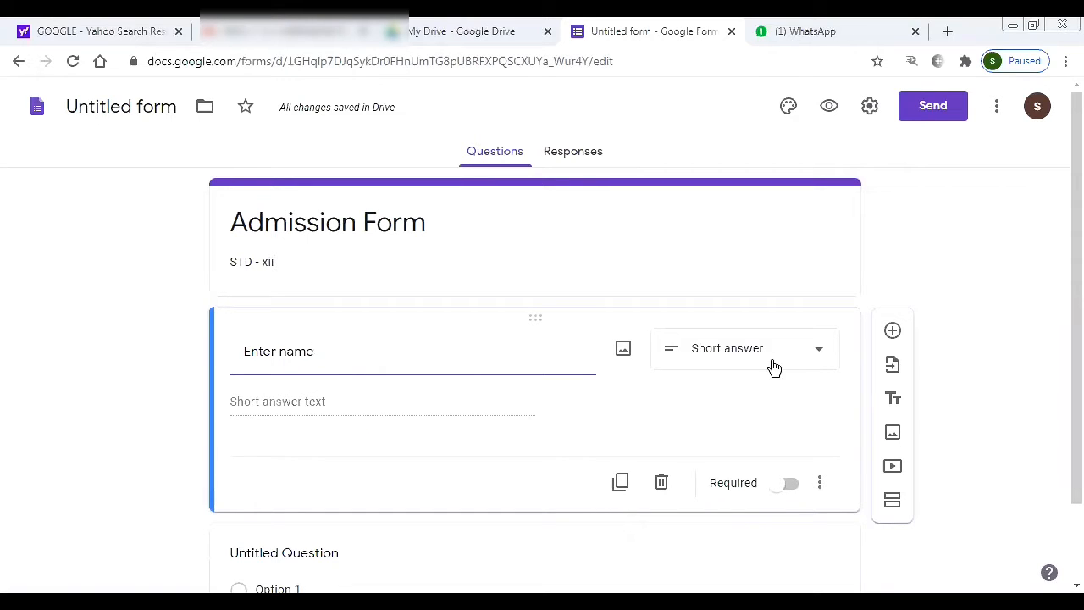
{"action": "left_click", "coordinate": [790, 485]}
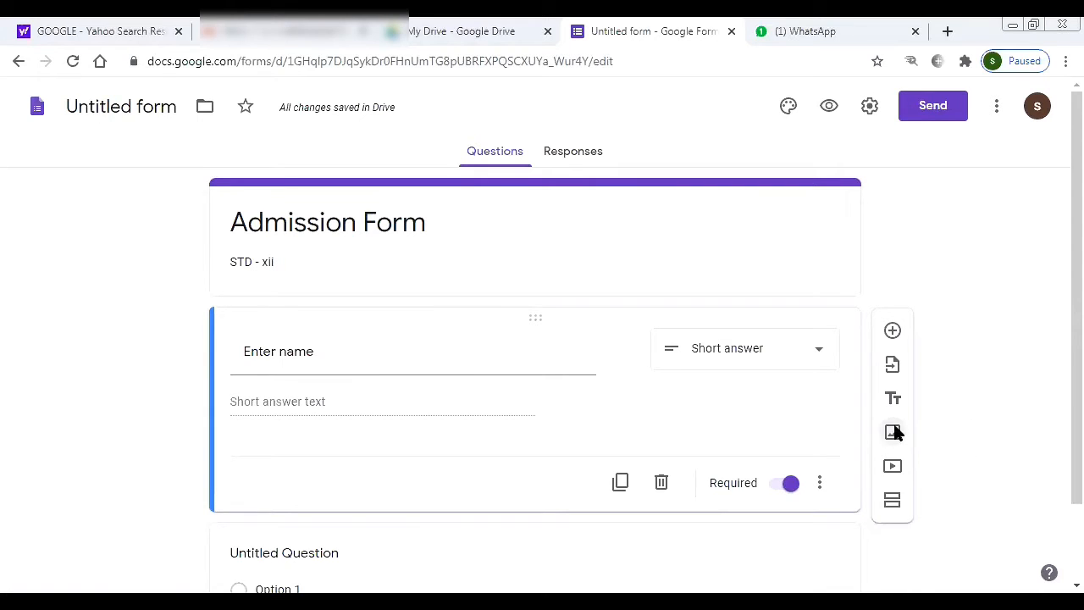
View the source options for inserting an image and close them without inserting one
{"action": "left_click", "coordinate": [894, 432]}
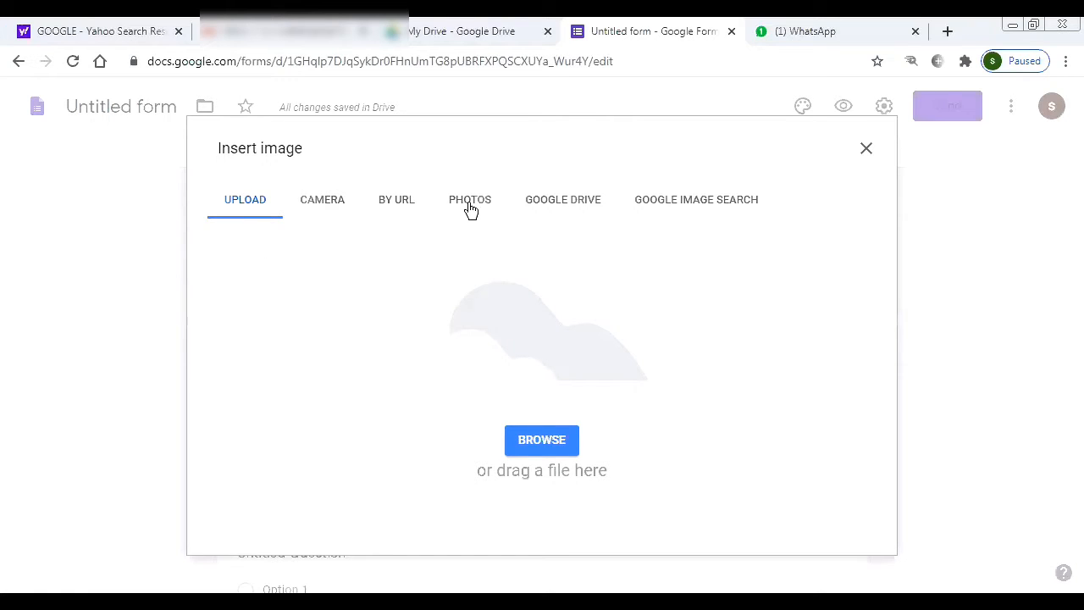
{"action": "left_click", "coordinate": [865, 150]}
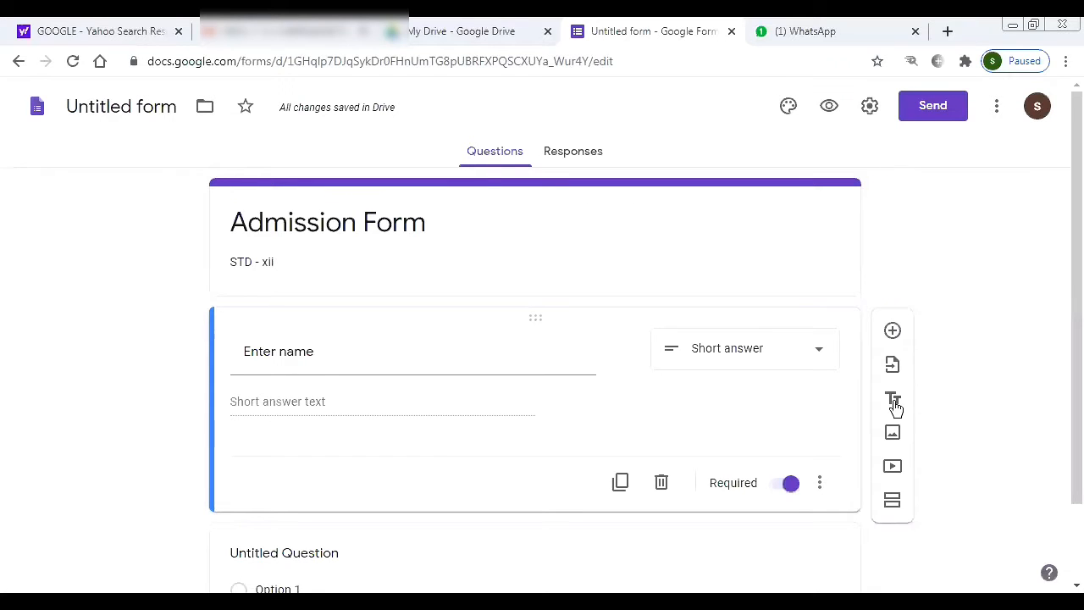
Add a new section after the "Enter name" question and title it "Section 2"
{"action": "left_click", "coordinate": [893, 499]}
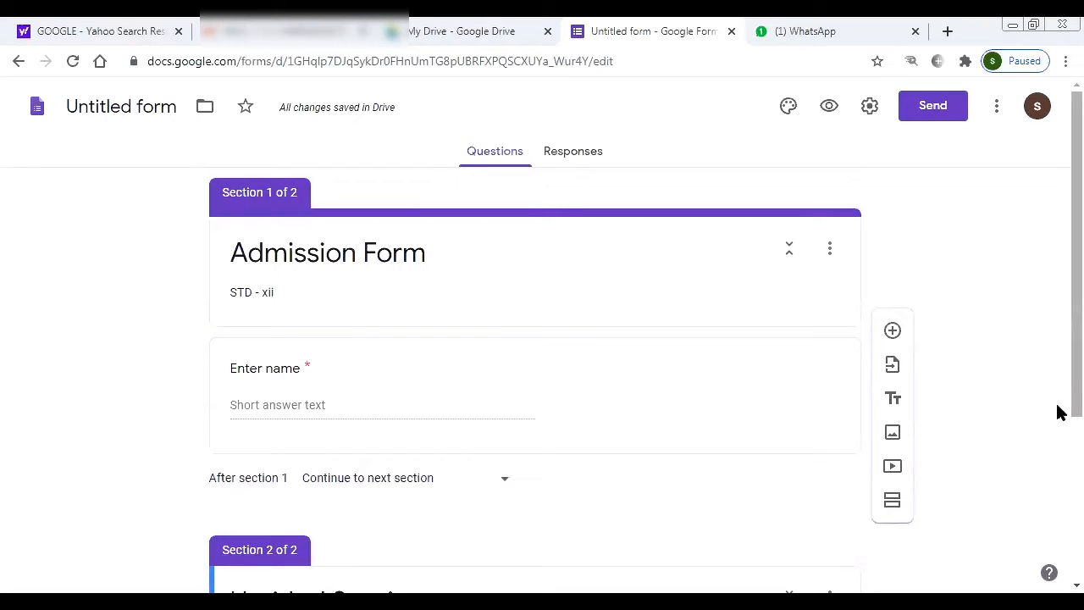
{"action": "scroll", "coordinate": [1059, 436], "scroll_direction": "down", "scroll_amount": 2}
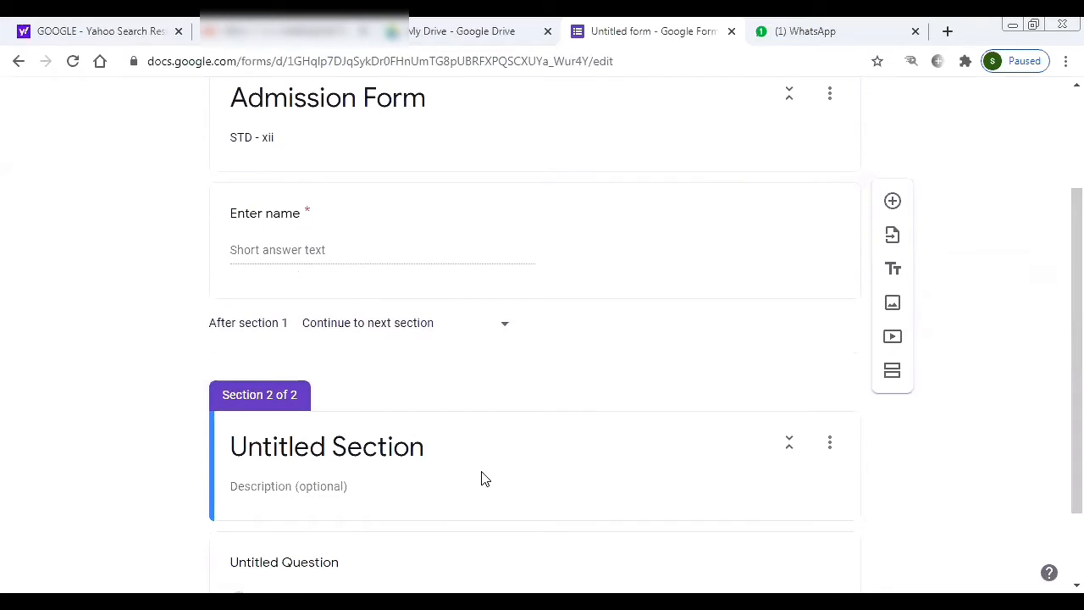
{"action": "left_click", "coordinate": [476, 462]}
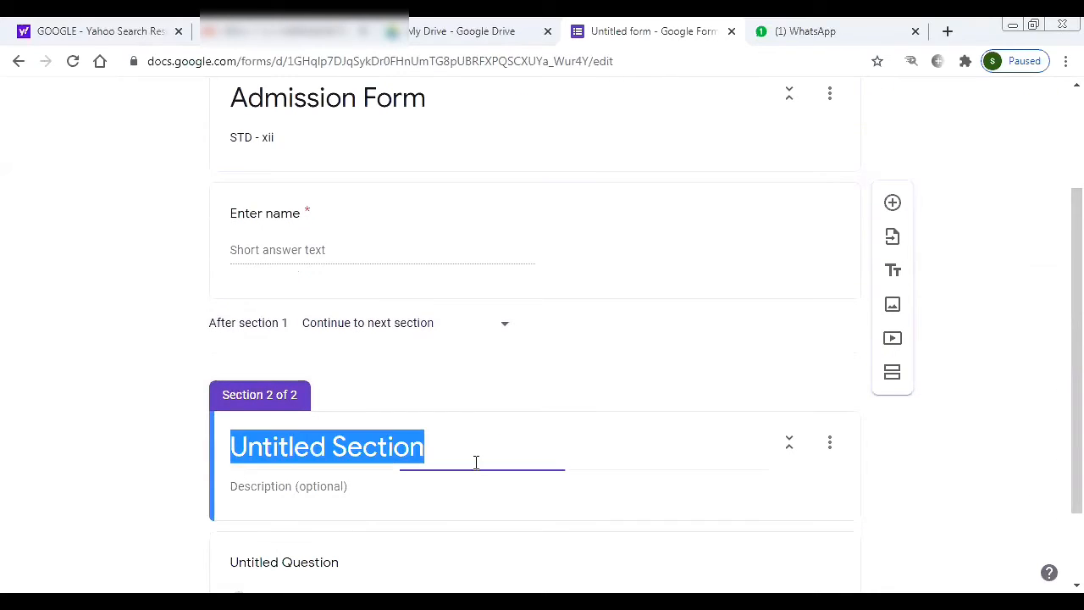
{"action": "key", "text": "BackSpace"}
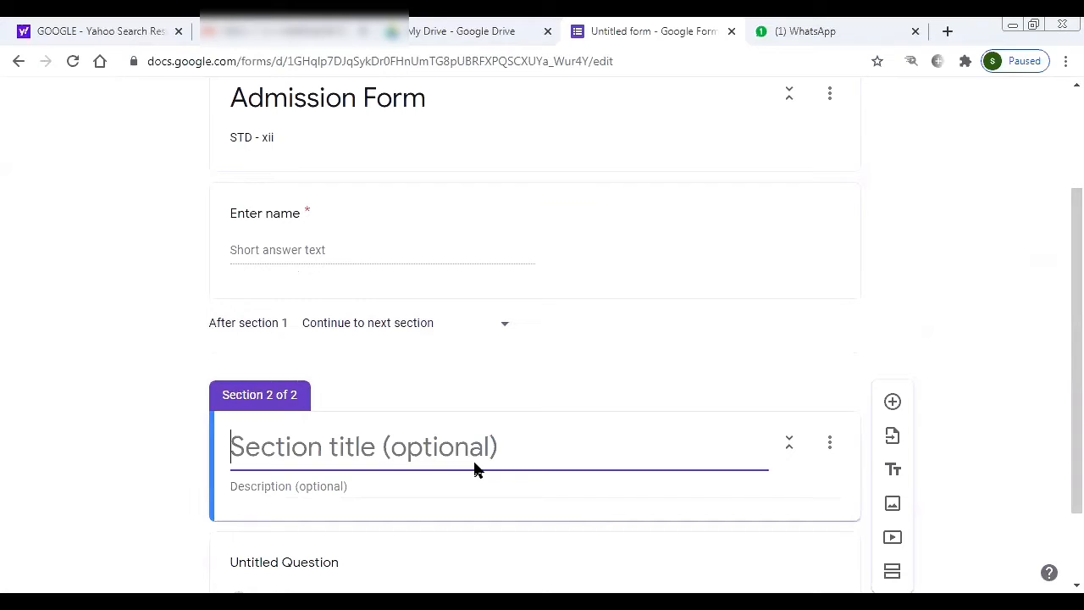
{"action": "type", "text": "Section 2"}
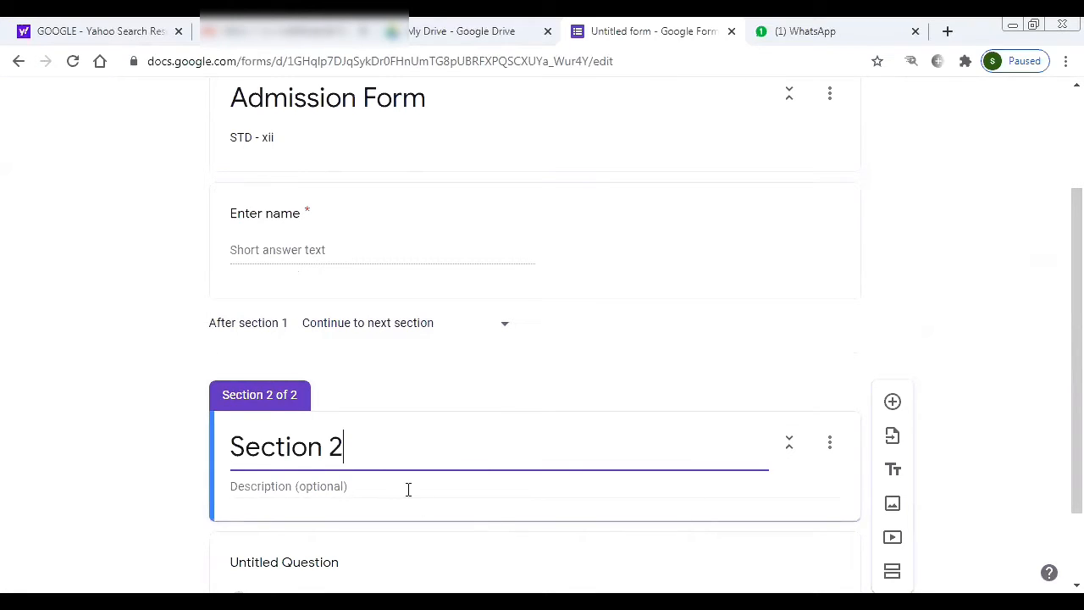
Add a required Date question "Date of birth" and a Paragraph question "Address" to Section 2
{"action": "left_click", "coordinate": [893, 413]}
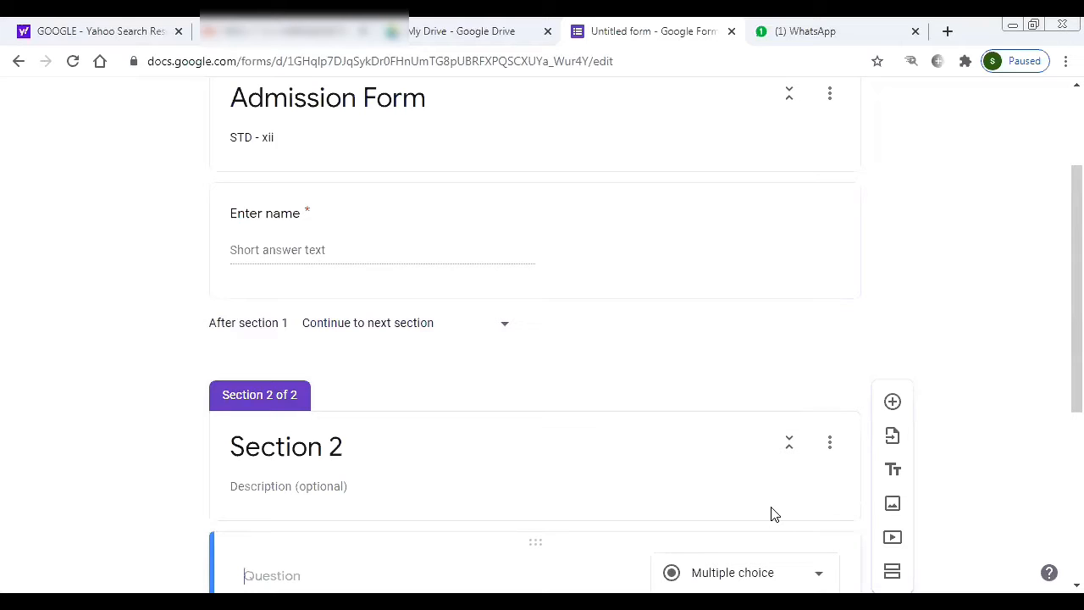
{"action": "type", "text": "Date of birth"}
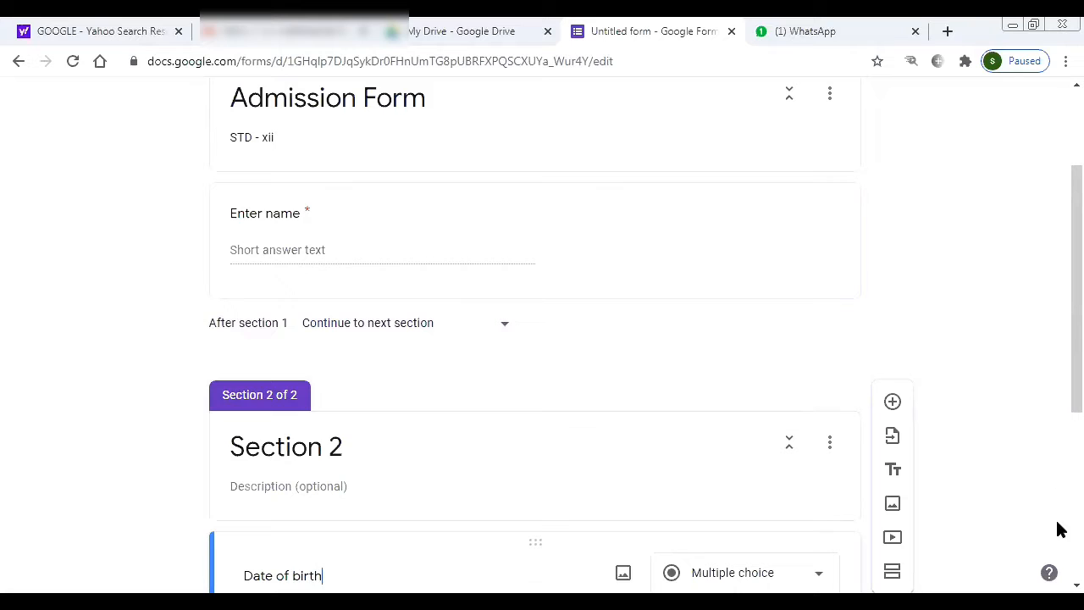
{"action": "left_click_drag", "start_coordinate": [1073, 378], "coordinate": [1058, 516]}
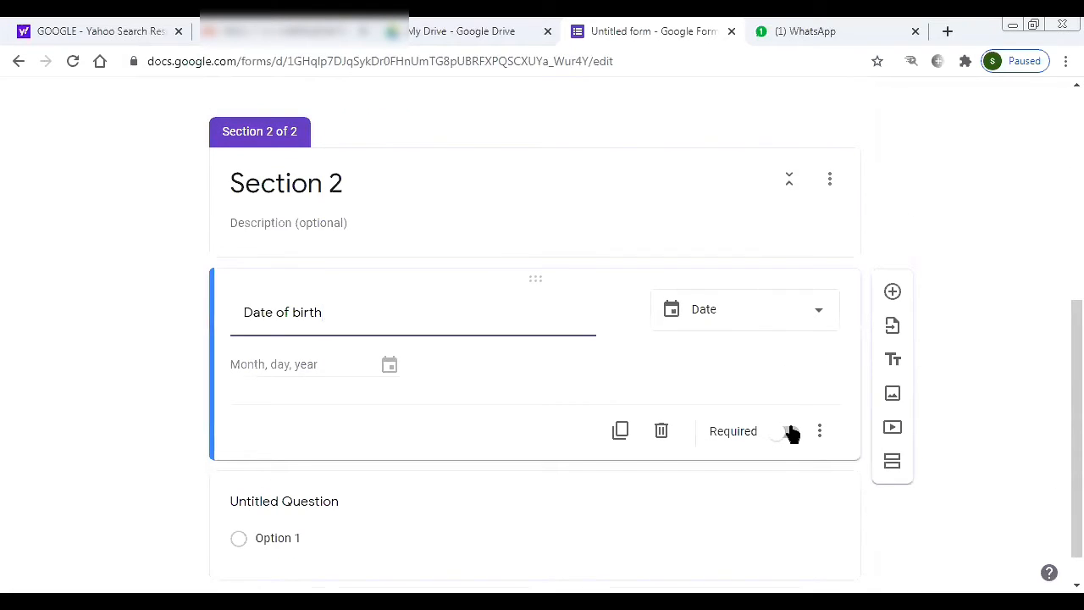
{"action": "left_click", "coordinate": [790, 434]}
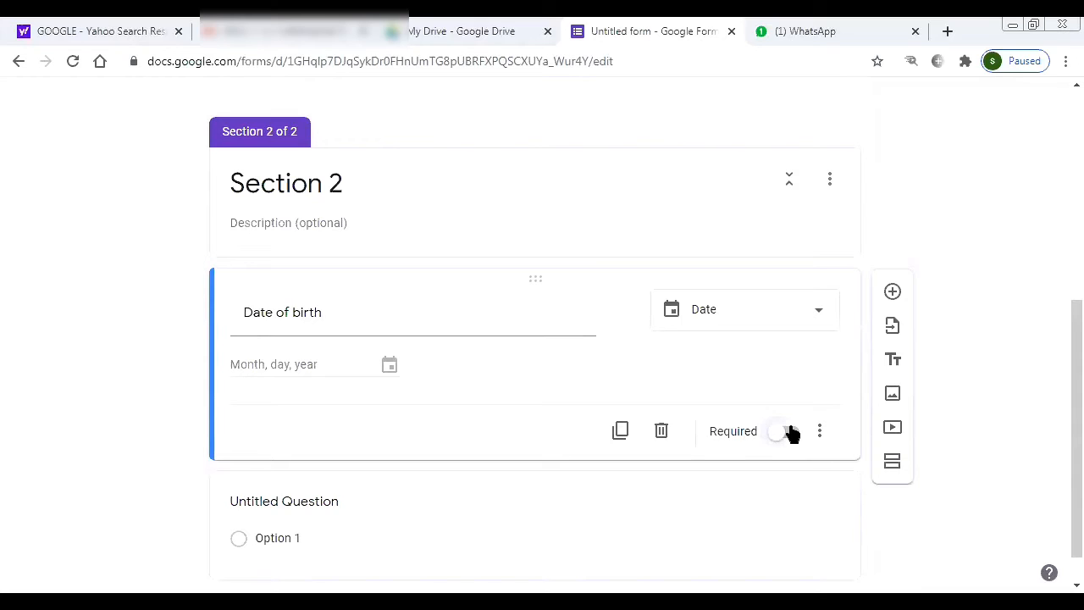
{"action": "left_click", "coordinate": [893, 293]}
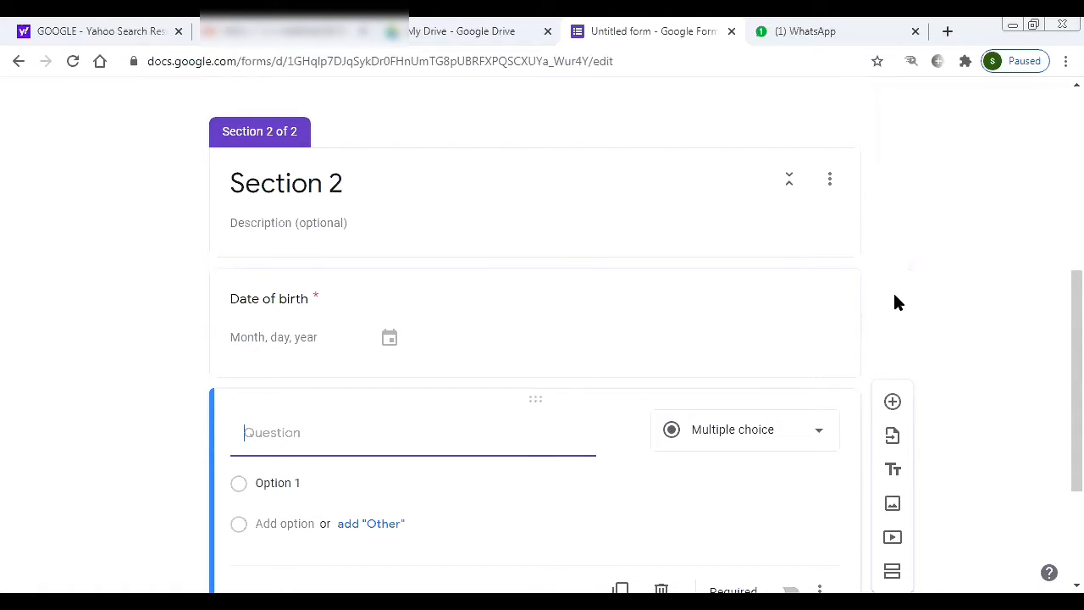
{"action": "type", "text": "Address"}
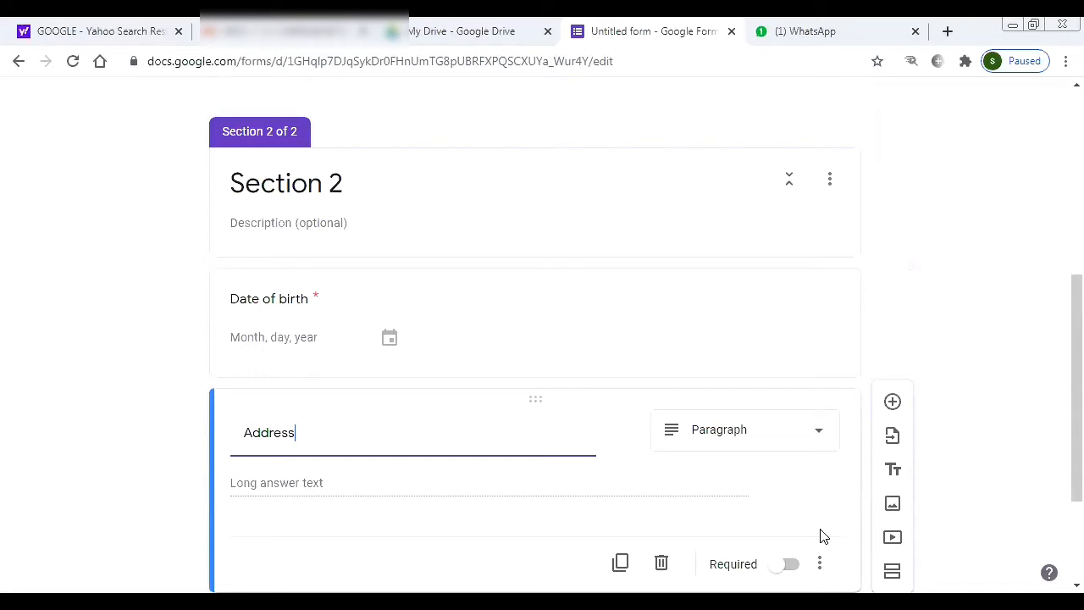
Add a Multiple choice question titled "Sex" below the Address question in Section 2
{"action": "left_click", "coordinate": [893, 403]}
{"action": "type", "text": "S"}
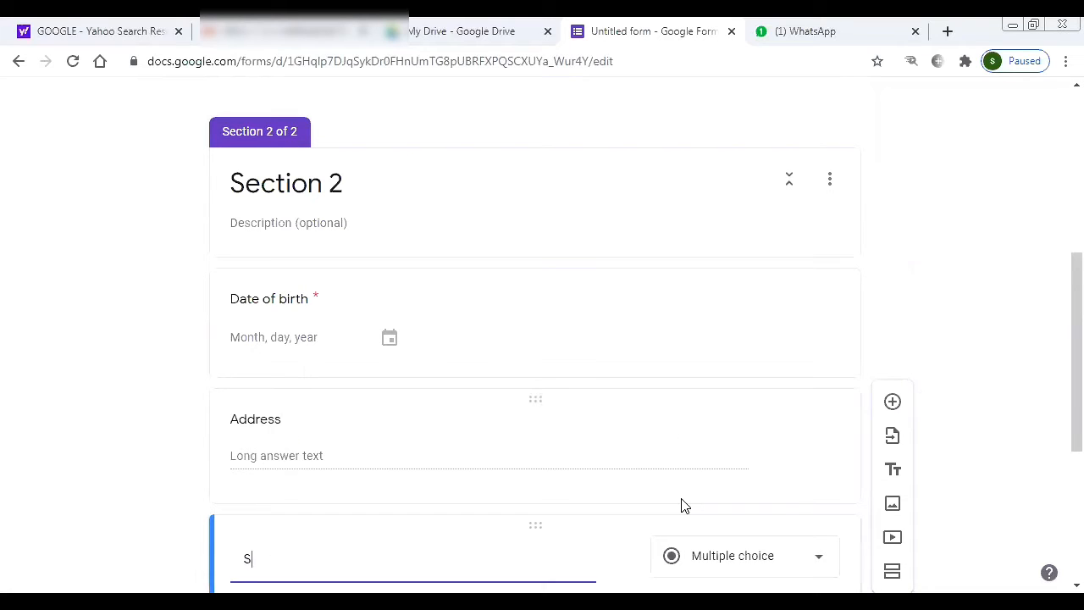
{"action": "type", "text": "ex"}
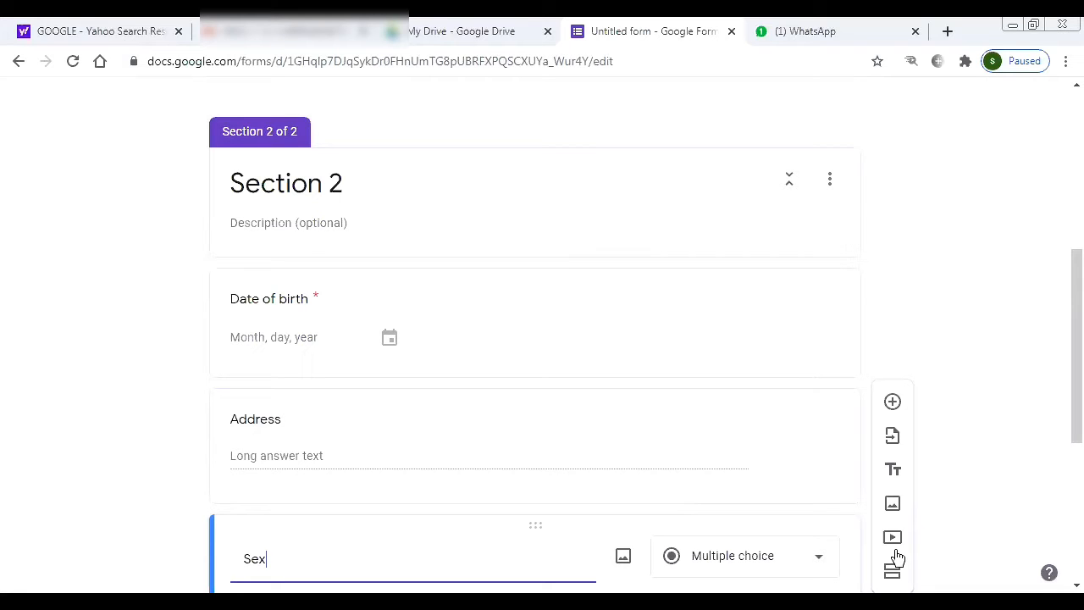
{"action": "scroll", "coordinate": [1058, 441], "scroll_direction": "down", "scroll_amount": 2}
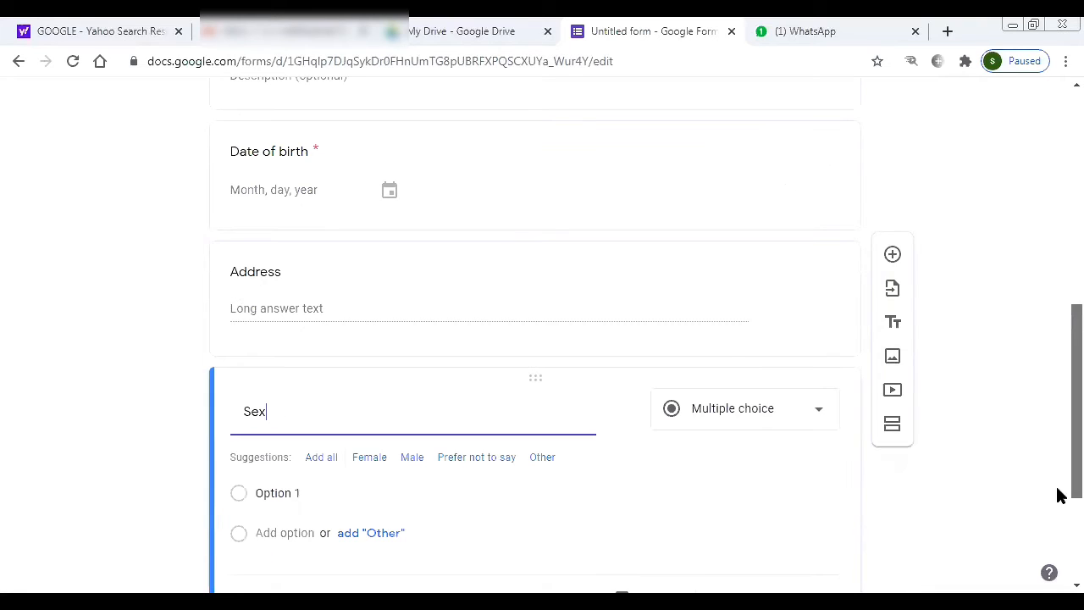
{"action": "scroll", "coordinate": [1057, 495], "scroll_direction": "down", "scroll_amount": 1}
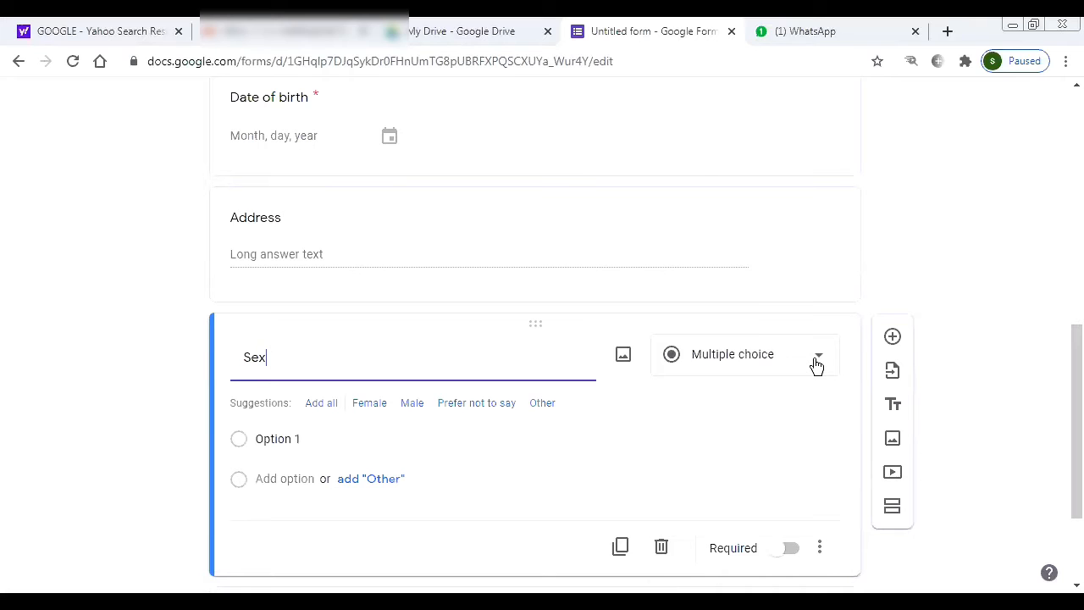
{"action": "left_click", "coordinate": [817, 365]}
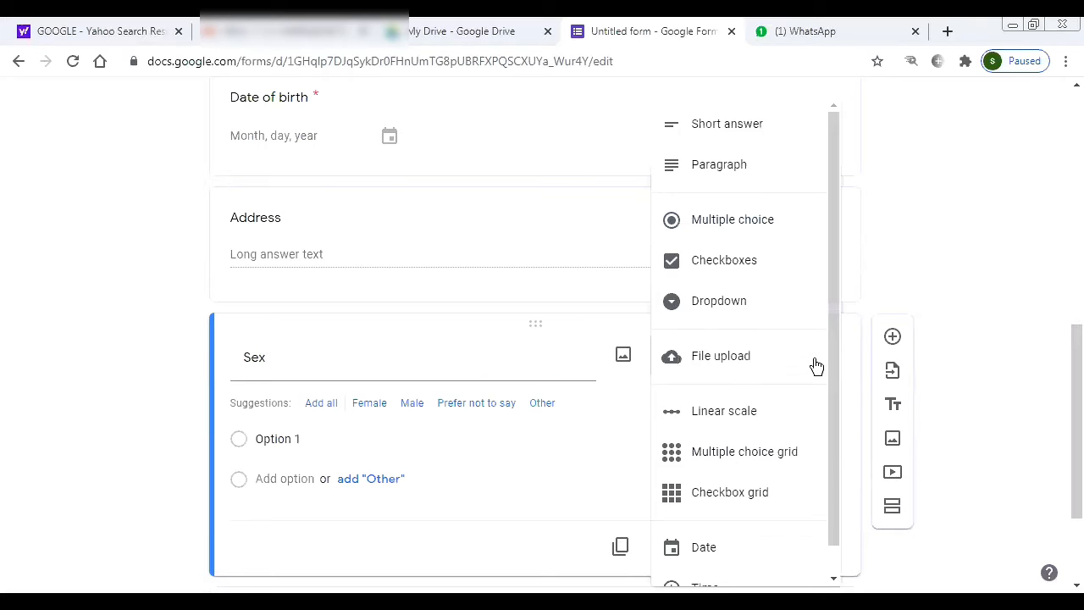
Give the Sex question the options "Male" and "Female" and make it required
{"action": "left_click", "coordinate": [313, 442]}
{"action": "key", "text": "BackSpace"}
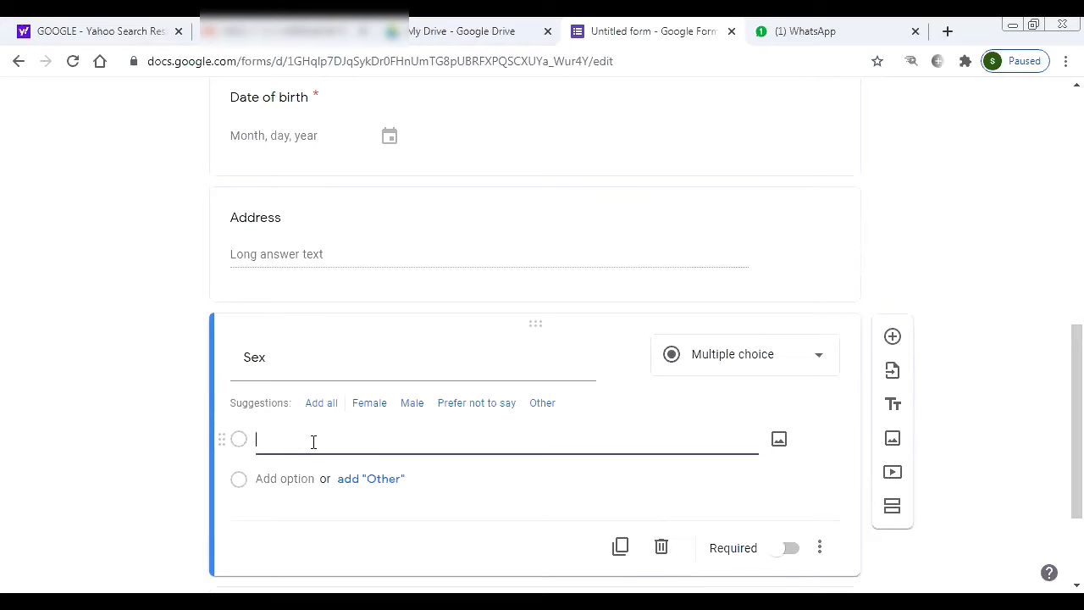
{"action": "type", "text": "MAle"}
{"action": "key", "text": "BackSpace"}
{"action": "key", "text": "BackSpace"}
{"action": "key", "text": "BackSpace"}
{"action": "type", "text": "ale"}
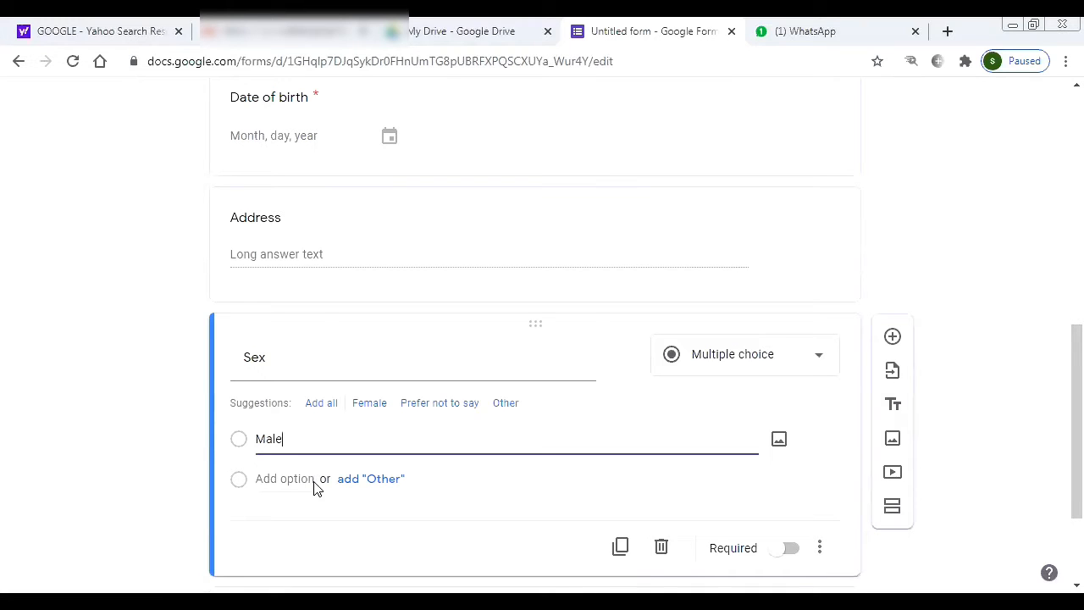
{"action": "left_click", "coordinate": [314, 483]}
{"action": "type", "text": "Female"}
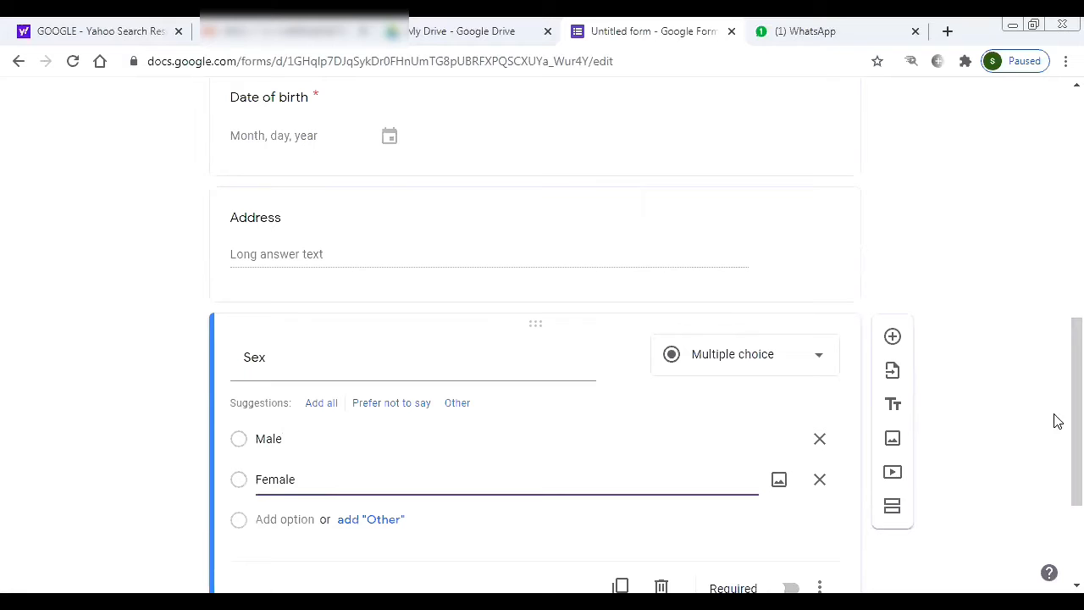
{"action": "scroll", "coordinate": [1057, 434], "scroll_direction": "down", "scroll_amount": 2}
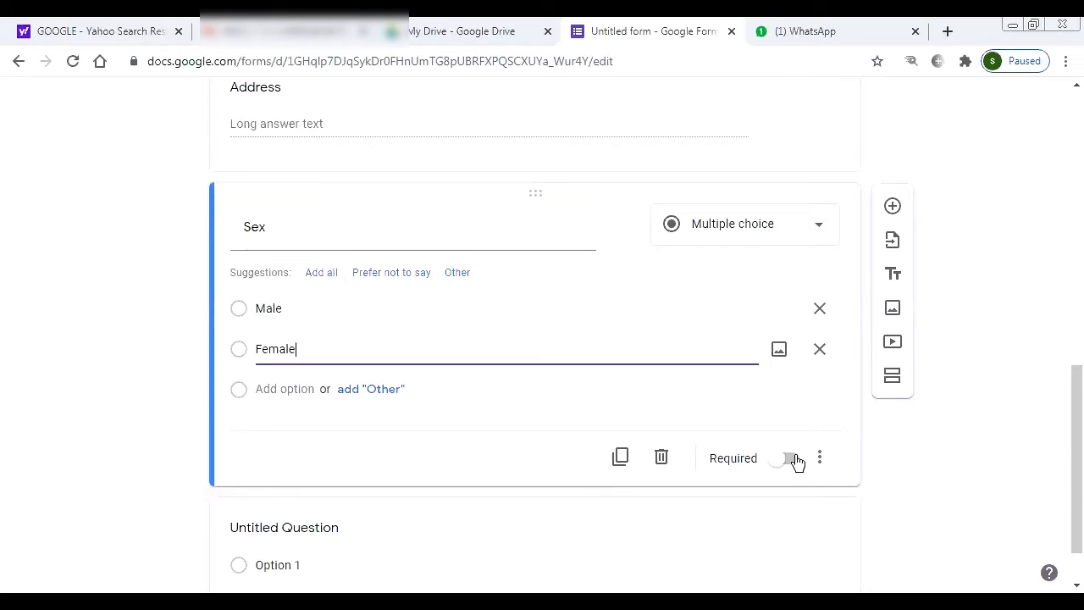
{"action": "left_click", "coordinate": [791, 459]}
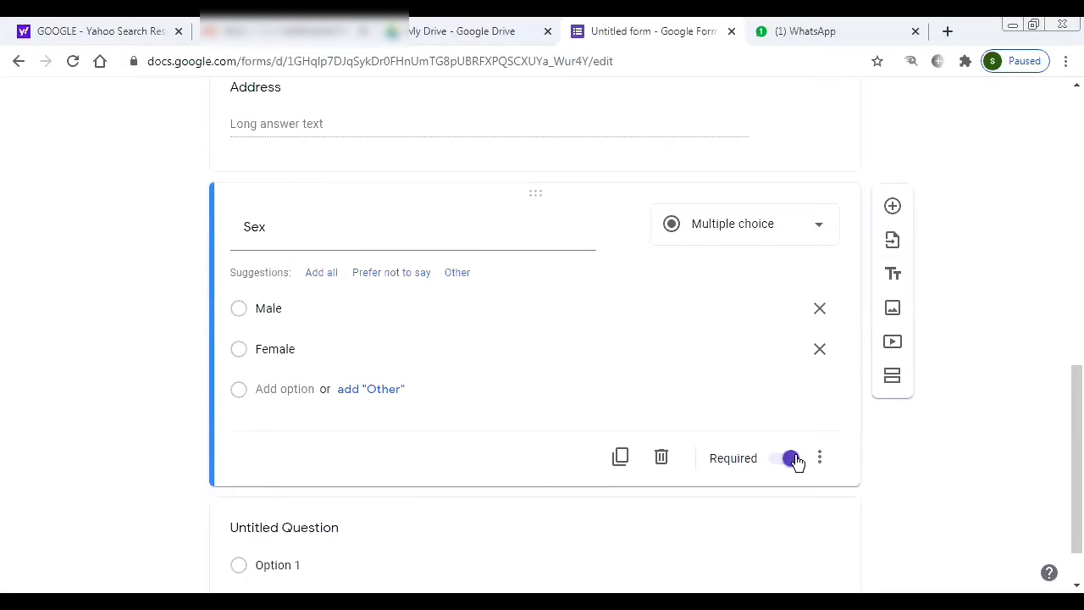
Add a File upload question titled "photo" below the Sex question, accepting uploads to Drive
{"action": "left_click", "coordinate": [893, 207]}
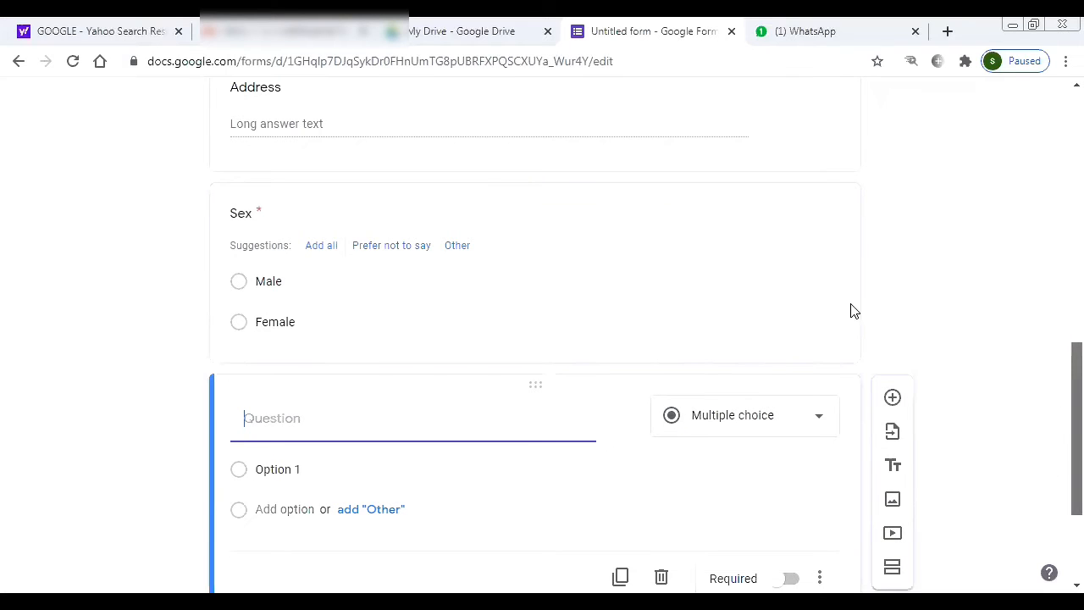
{"action": "scroll", "coordinate": [850, 311], "scroll_direction": "down", "scroll_amount": 1}
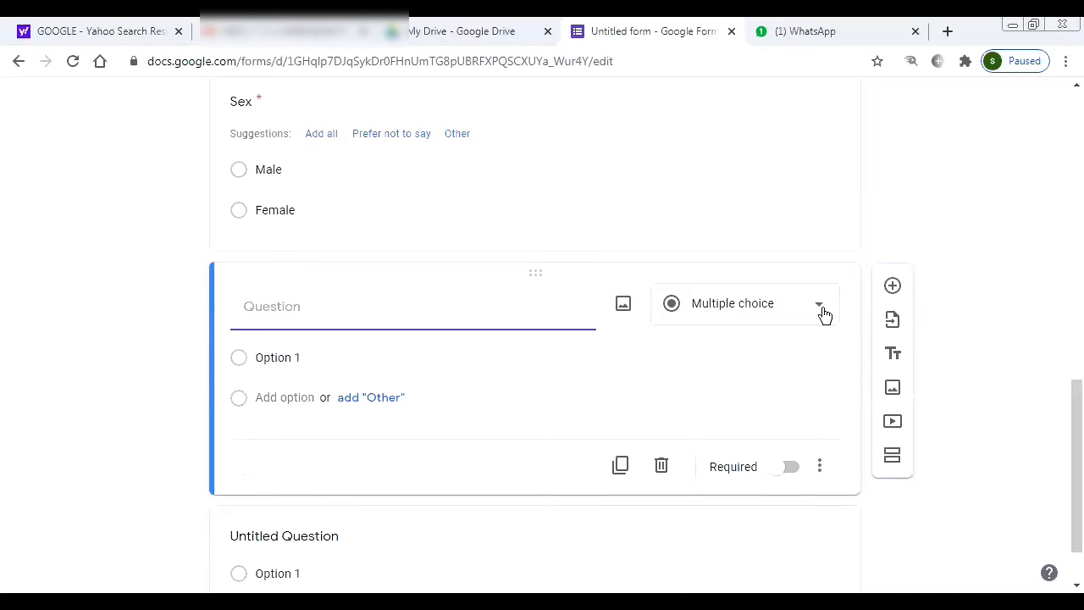
{"action": "left_click", "coordinate": [818, 305]}
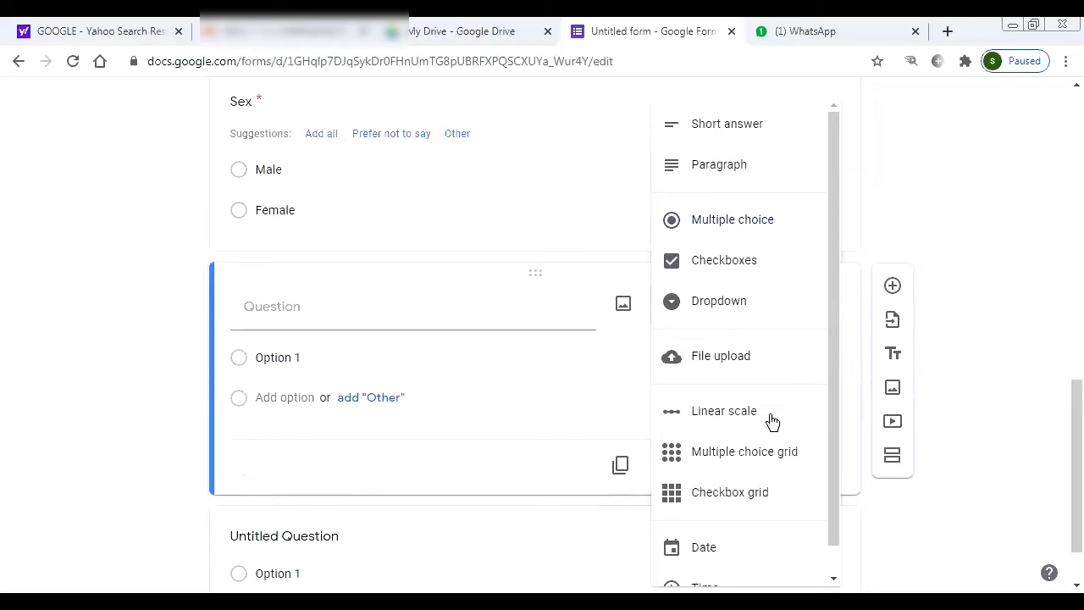
{"action": "left_click", "coordinate": [838, 553]}
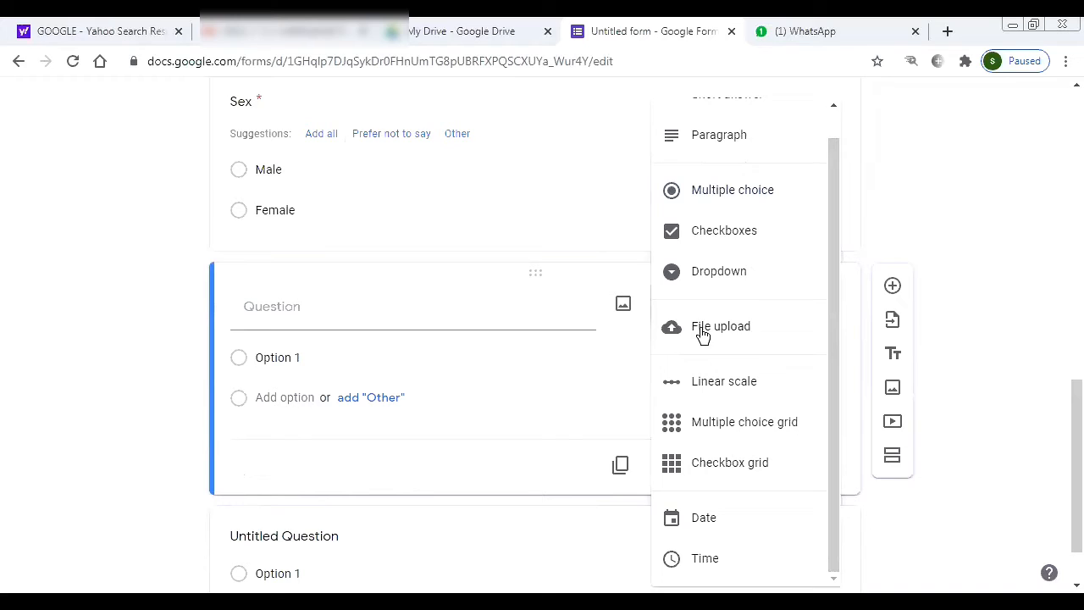
{"action": "left_click", "coordinate": [742, 347]}
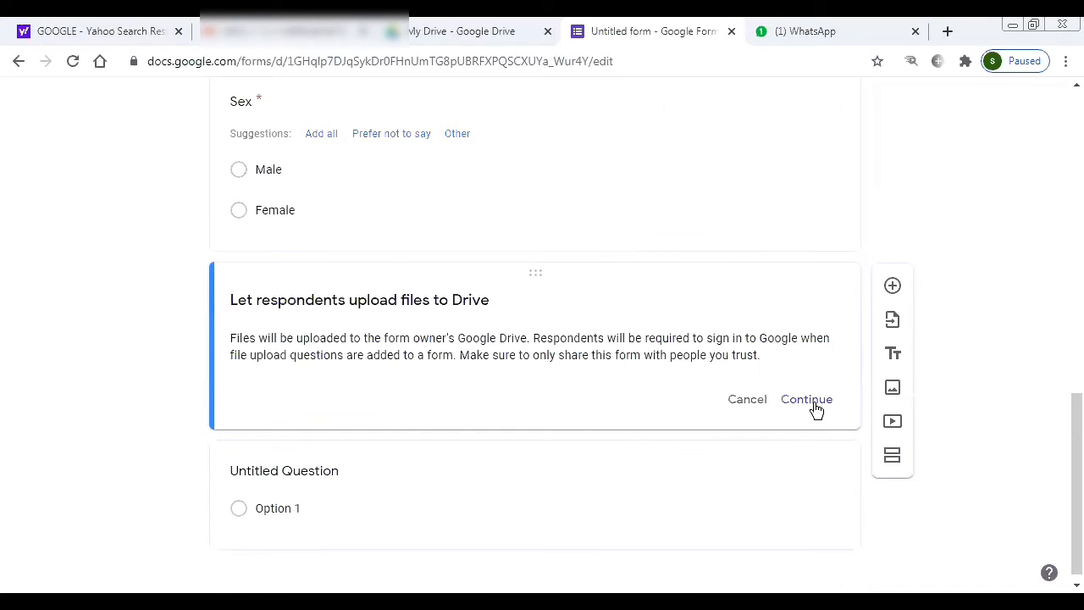
{"action": "left_click", "coordinate": [809, 400]}
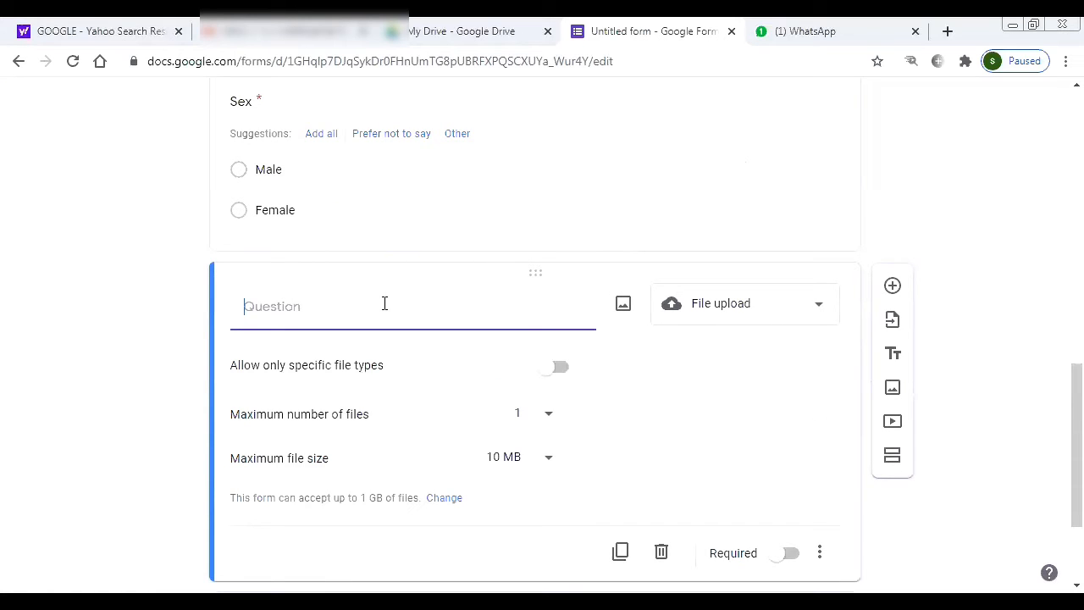
{"action": "type", "text": "photo"}
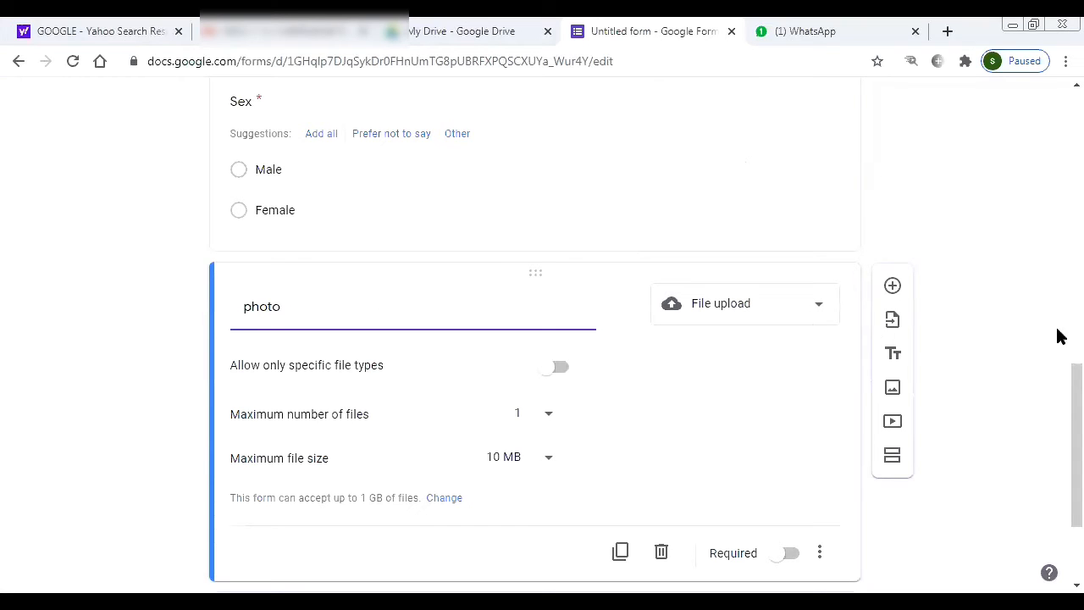
Restrict the photo upload to Image files, with at most 1 file of 1 MB, and make the question required
{"action": "scroll", "coordinate": [1057, 447], "scroll_direction": "down", "scroll_amount": 2}
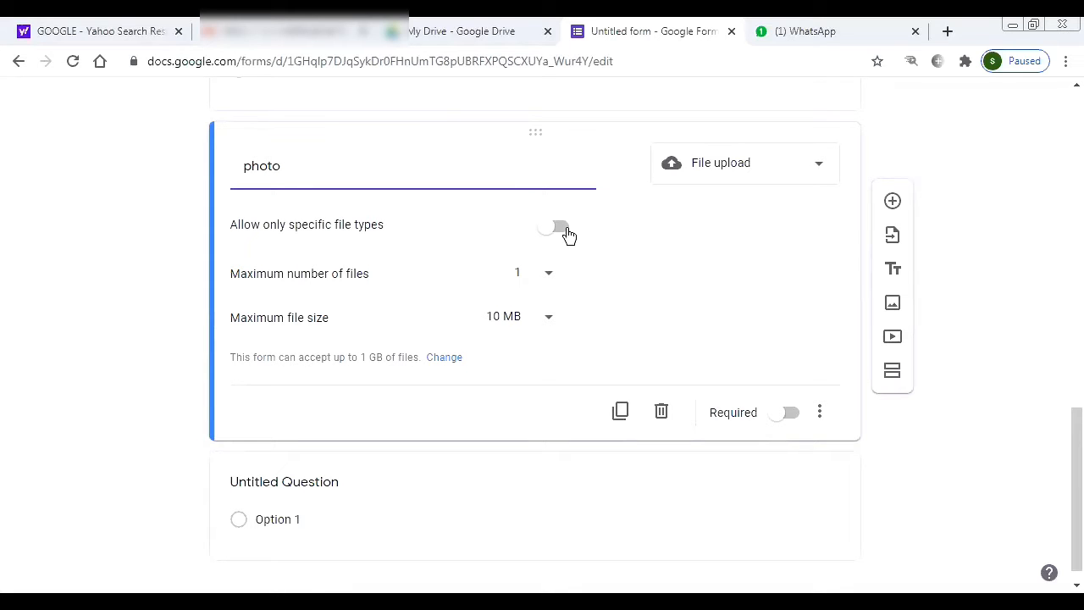
{"action": "left_click", "coordinate": [566, 230]}
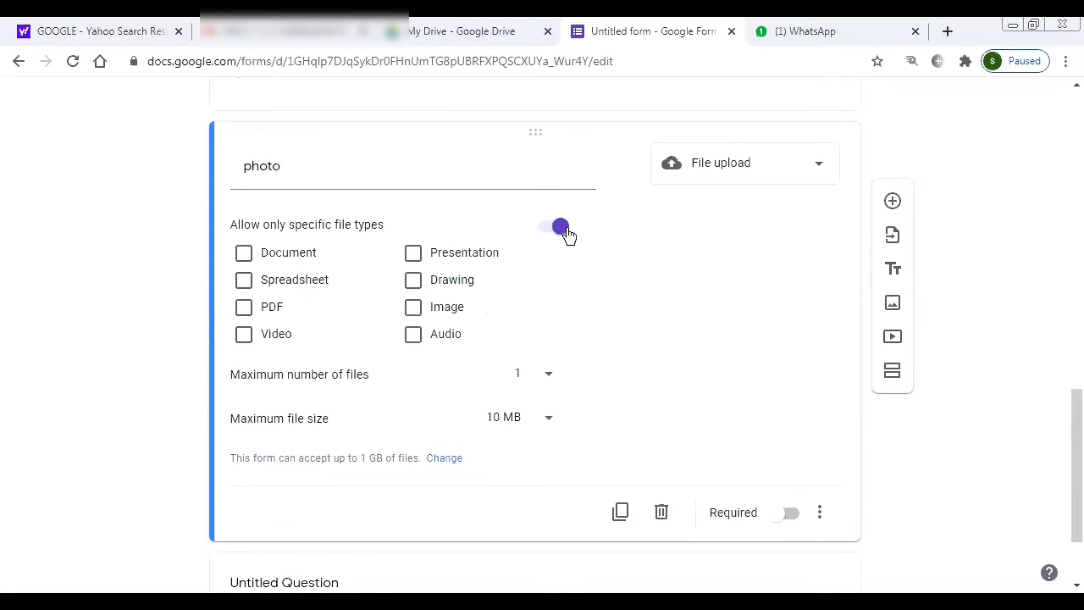
{"action": "left_click", "coordinate": [413, 308]}
{"action": "left_click", "coordinate": [549, 381]}
{"action": "left_click", "coordinate": [539, 375]}
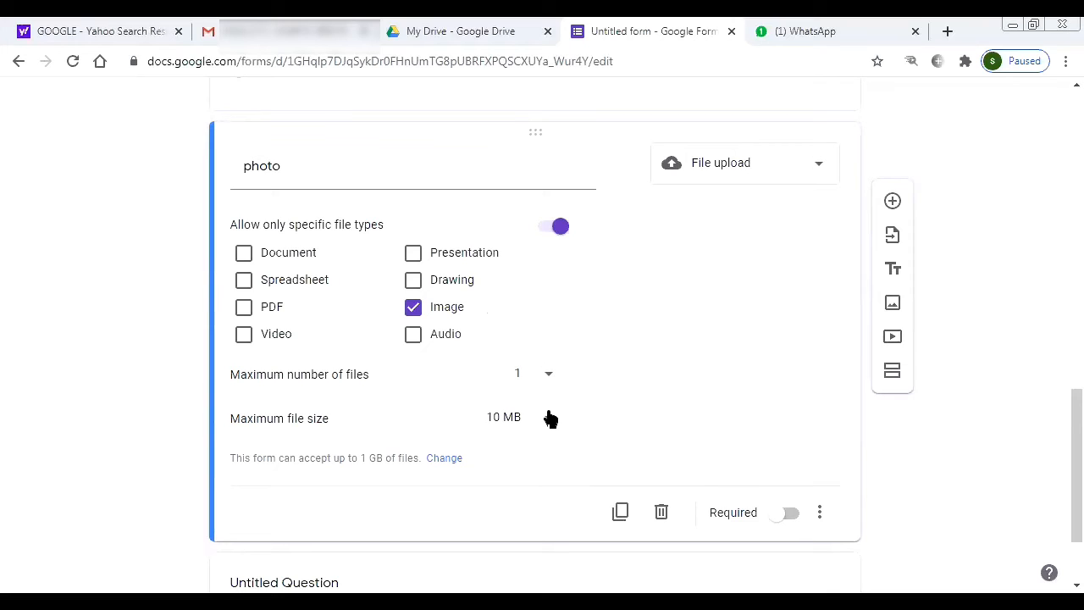
{"action": "left_click", "coordinate": [549, 419]}
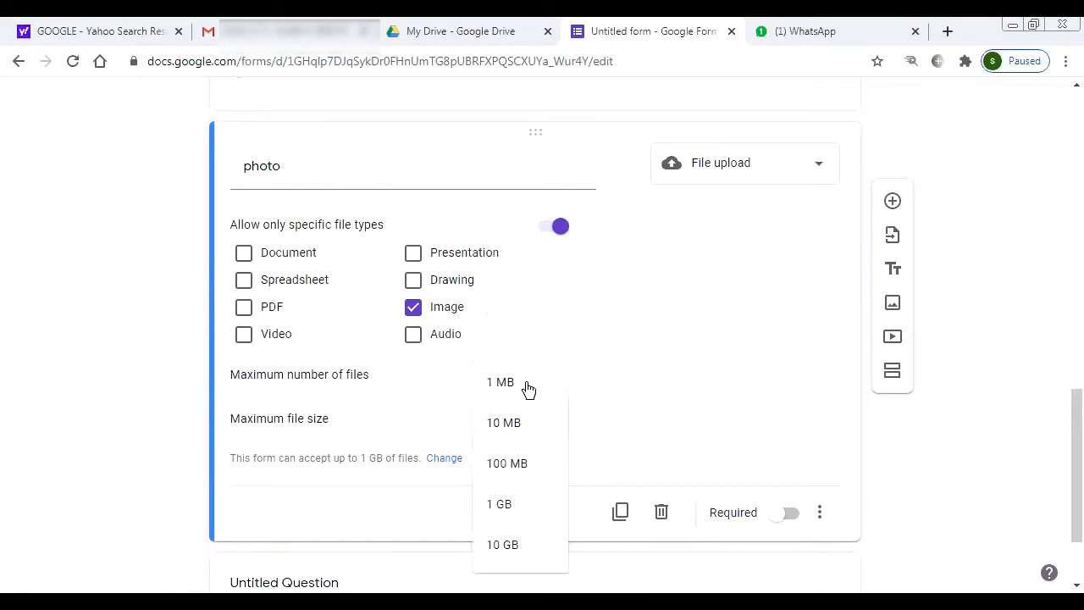
{"action": "left_click", "coordinate": [526, 383]}
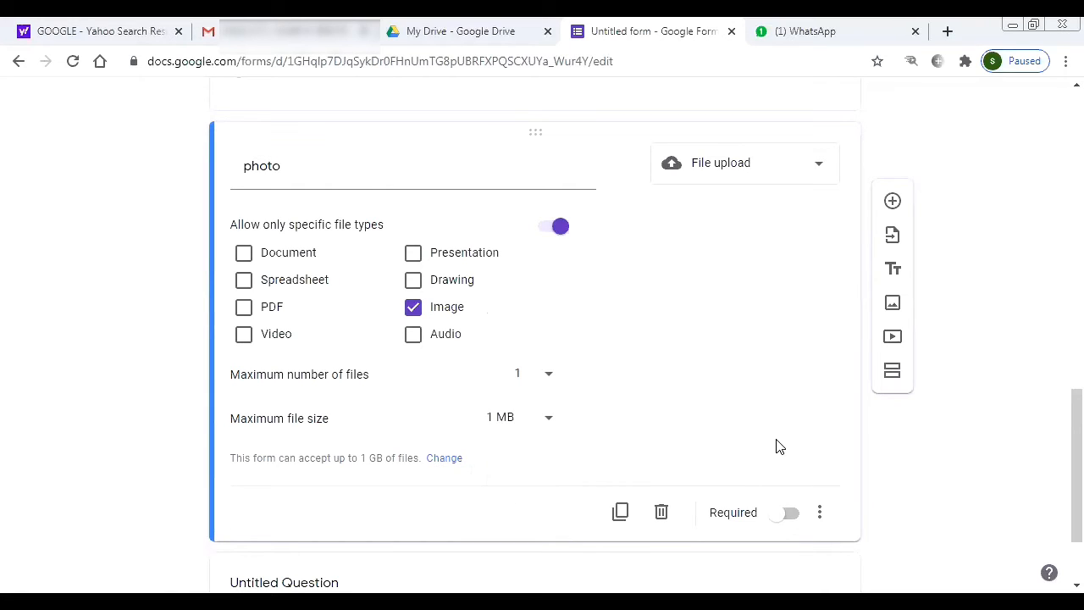
{"action": "left_click", "coordinate": [792, 519]}
Set the form's header image to the Work and School theme picture of an open book with heart-shaped pages
{"action": "scroll", "coordinate": [1059, 364], "scroll_direction": "up", "scroll_amount": 5}
{"action": "scroll", "coordinate": [1059, 81], "scroll_direction": "up", "scroll_amount": 7}
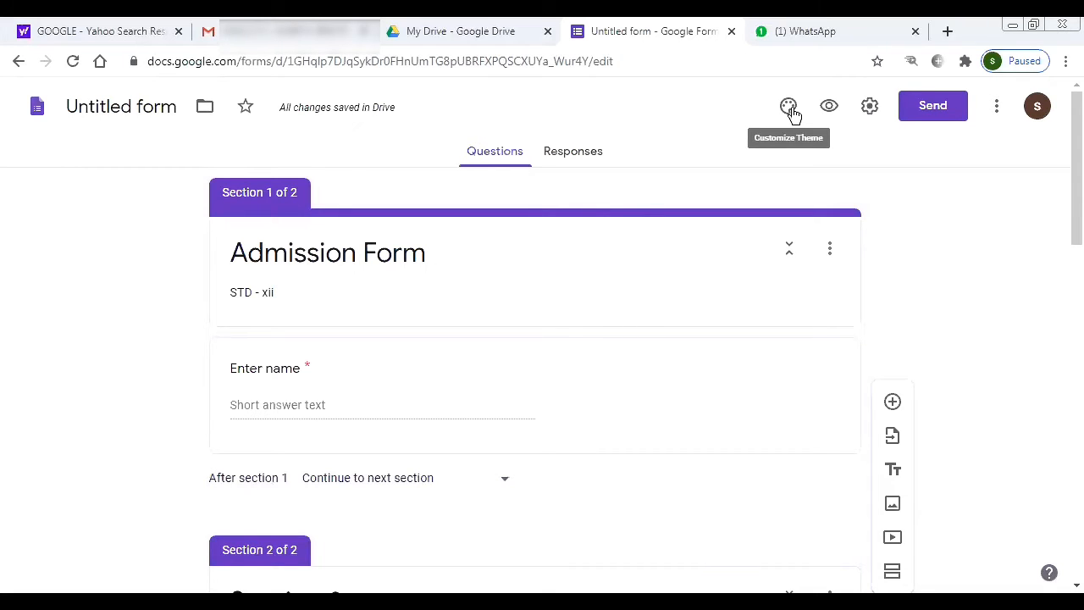
{"action": "left_click", "coordinate": [790, 111]}
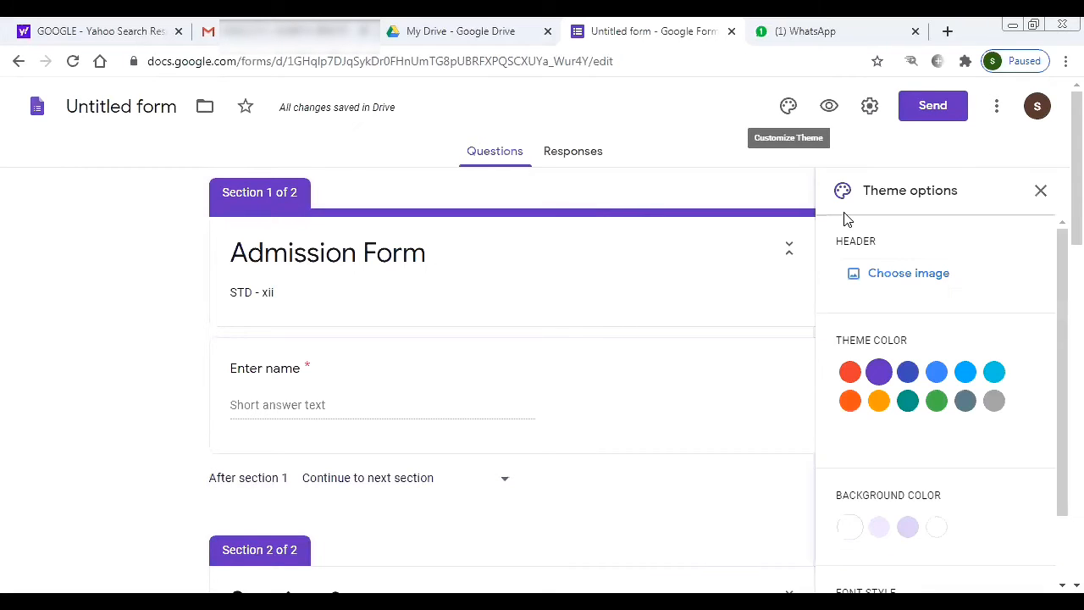
{"action": "left_click", "coordinate": [909, 273]}
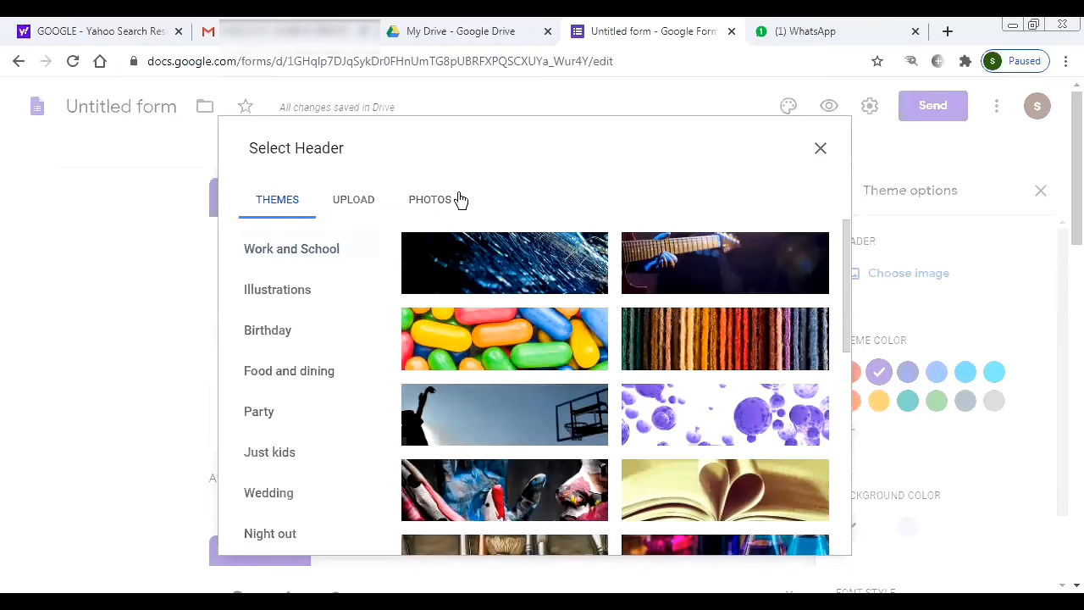
{"action": "left_click", "coordinate": [721, 492]}
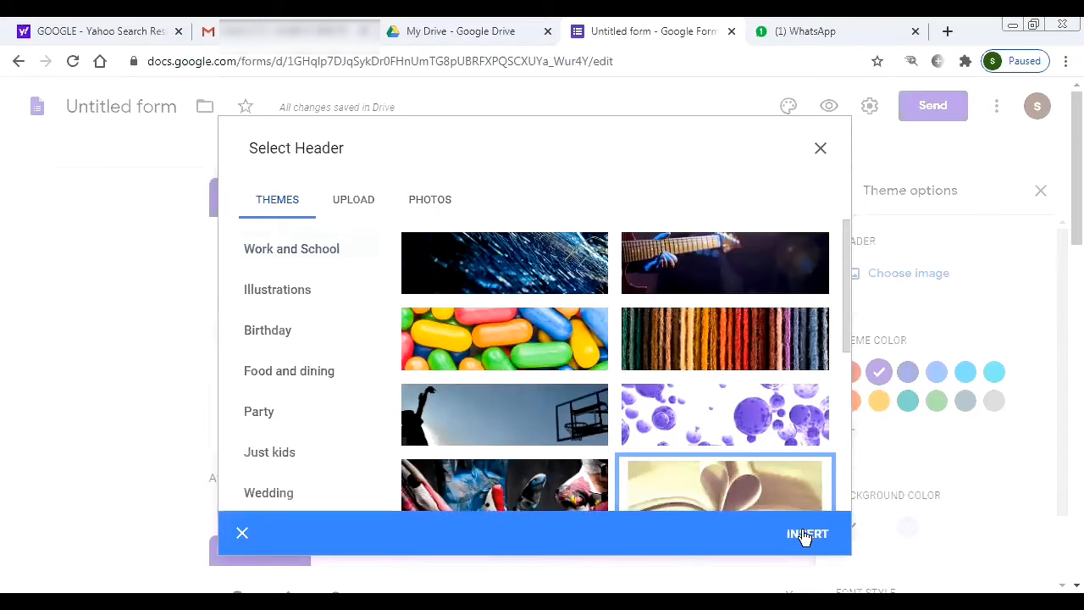
{"action": "left_click", "coordinate": [803, 534]}
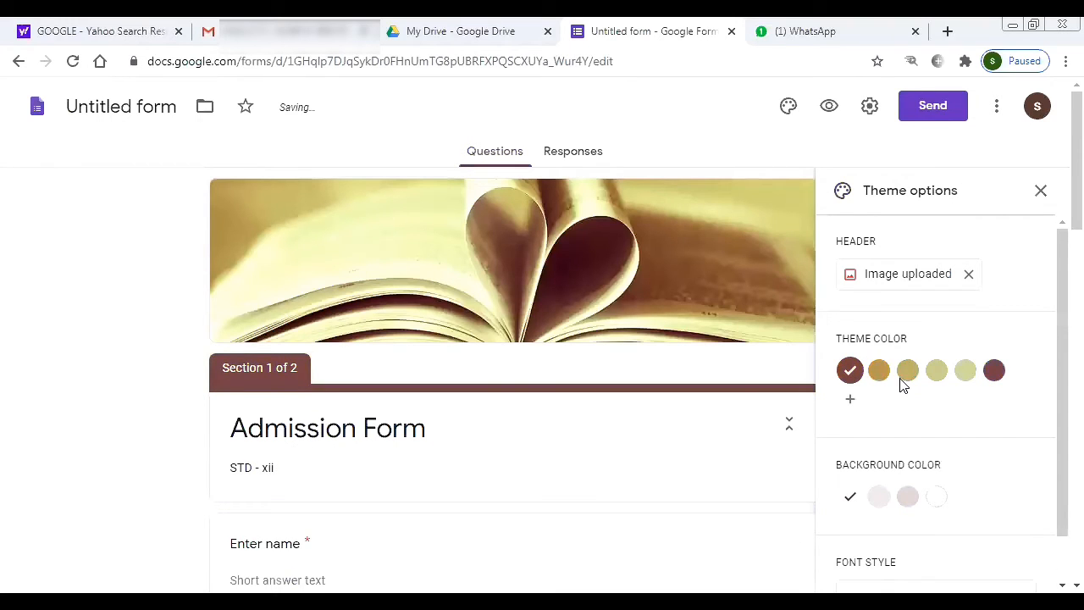
Add a custom bright blue as the form's theme color
{"action": "left_click", "coordinate": [848, 404]}
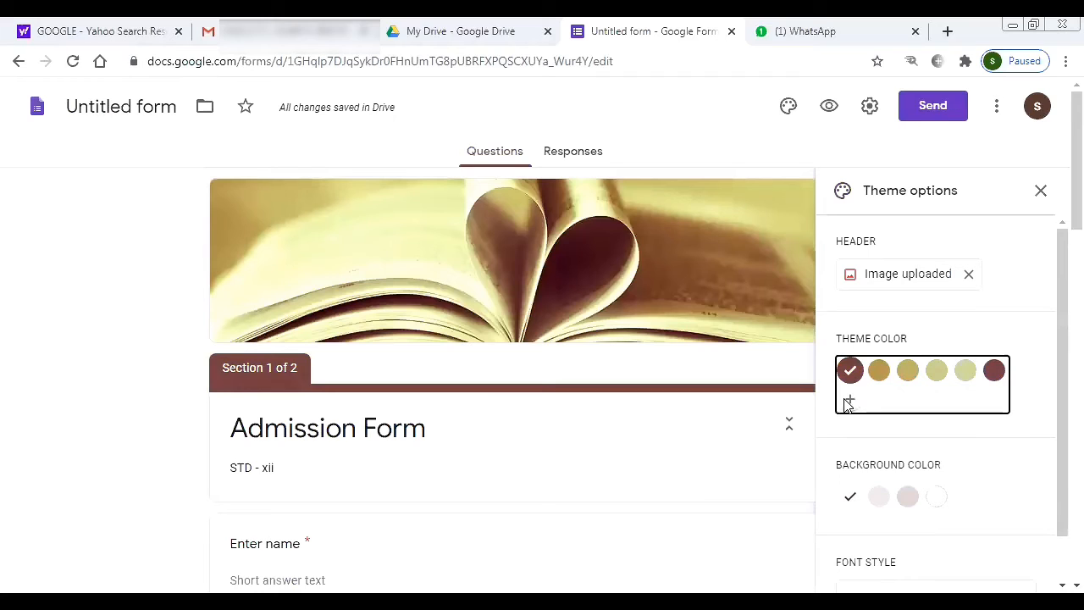
{"action": "left_click", "coordinate": [955, 480]}
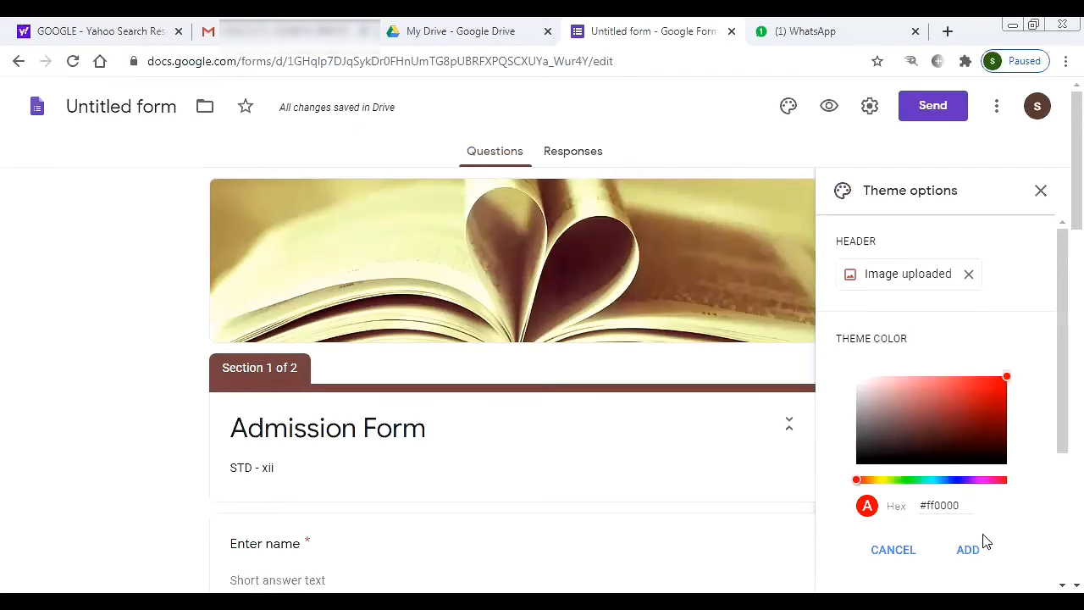
{"action": "left_click", "coordinate": [970, 549]}
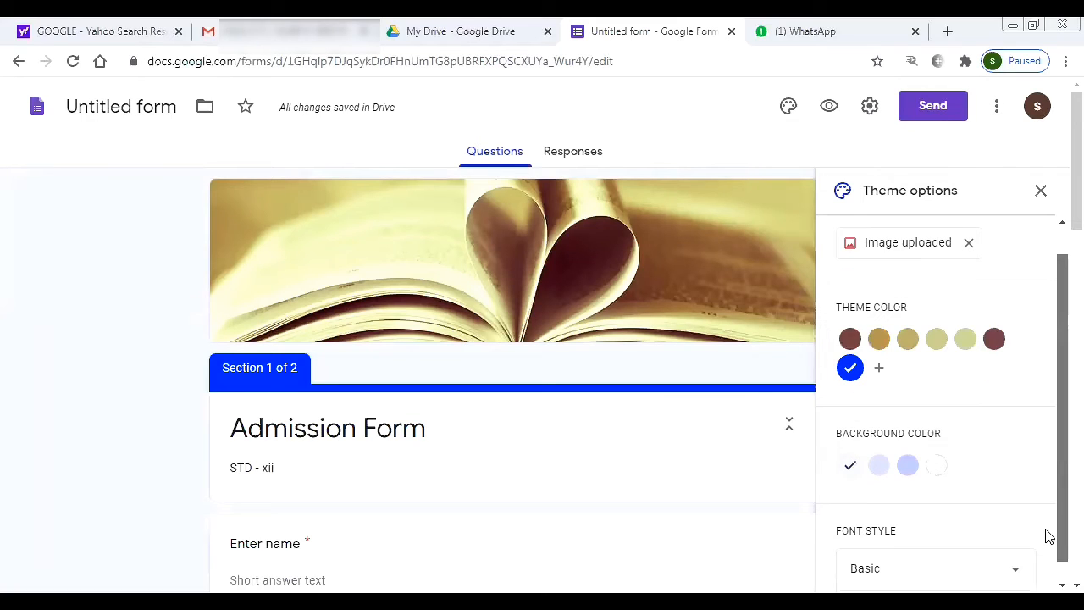
Set the form's font style to Formal, close the theme options and open the form preview
{"action": "scroll", "coordinate": [1034, 546], "scroll_direction": "down", "scroll_amount": 1}
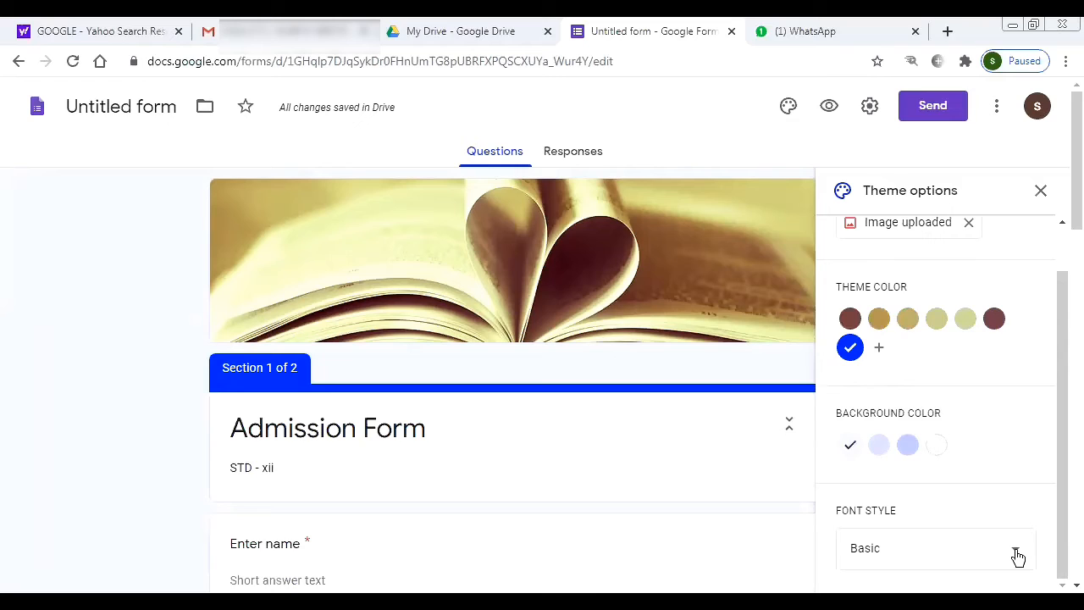
{"action": "left_click", "coordinate": [926, 550]}
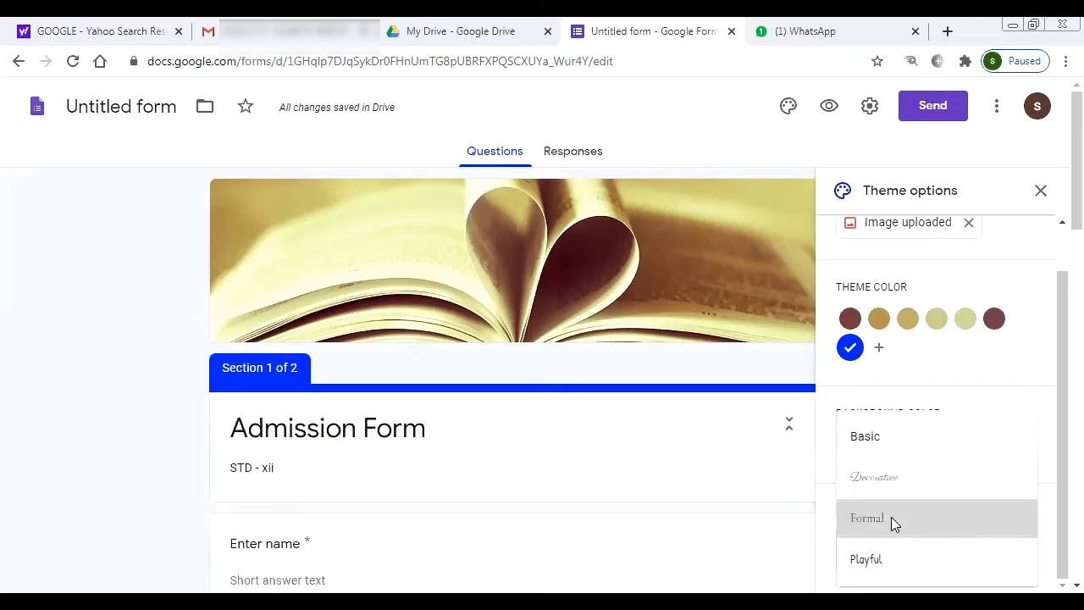
{"action": "left_click", "coordinate": [892, 519]}
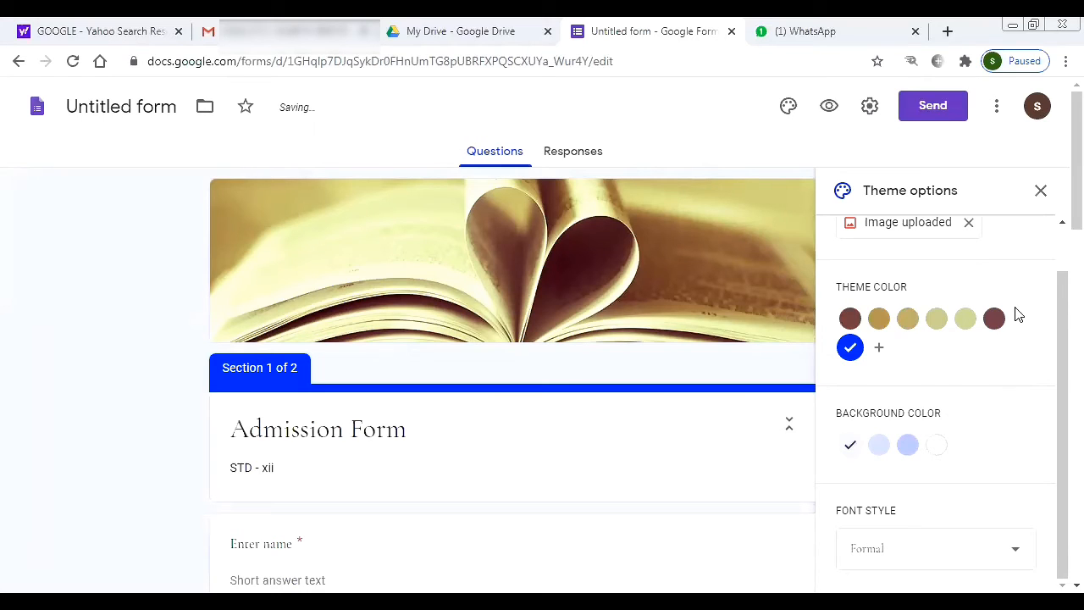
{"action": "left_click", "coordinate": [1041, 192]}
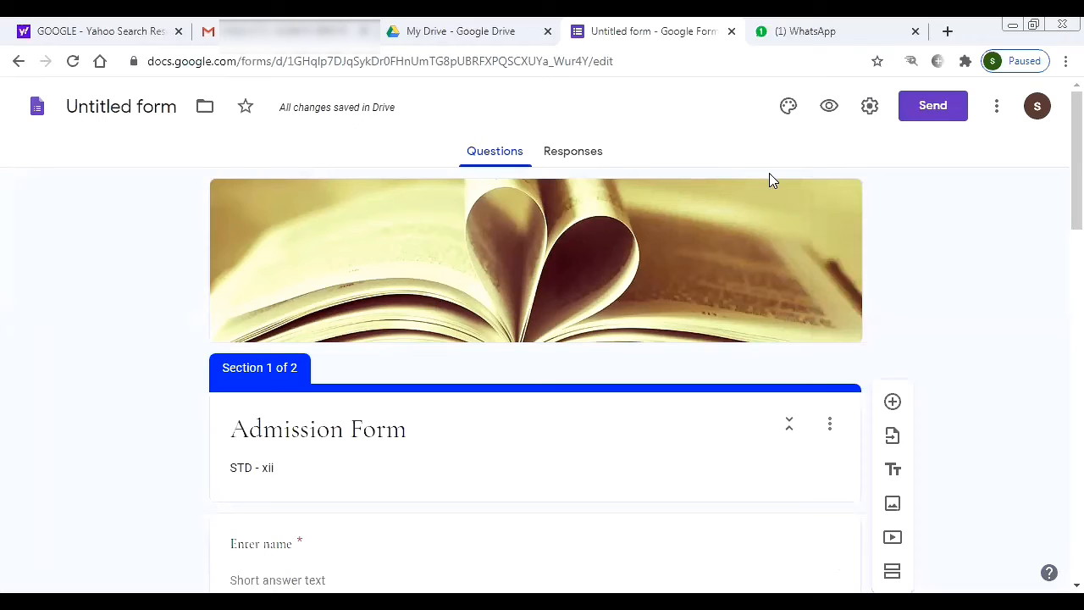
{"action": "left_click", "coordinate": [829, 107]}
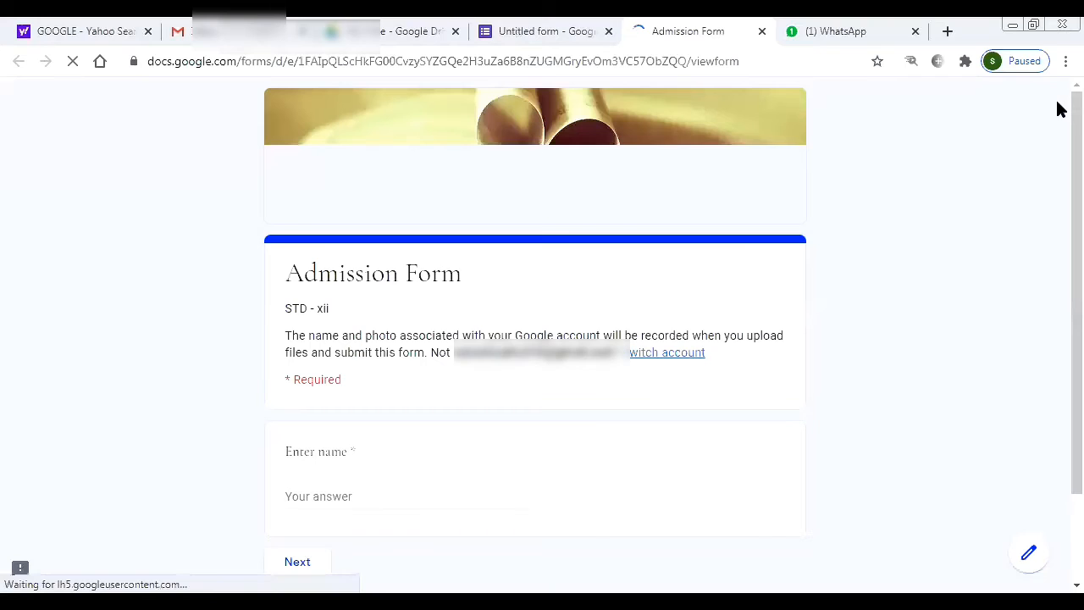
Try to continue to the next section of the previewed Admission Form with the name left empty
{"action": "scroll", "coordinate": [1058, 212], "scroll_direction": "down", "scroll_amount": 1}
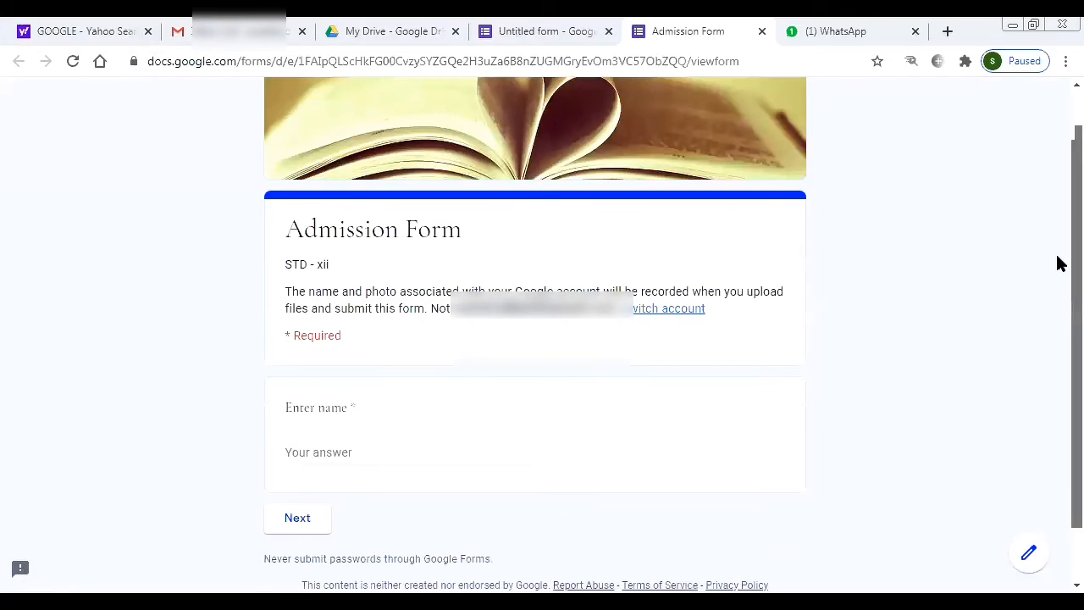
{"action": "scroll", "coordinate": [1057, 259], "scroll_direction": "down", "scroll_amount": 1}
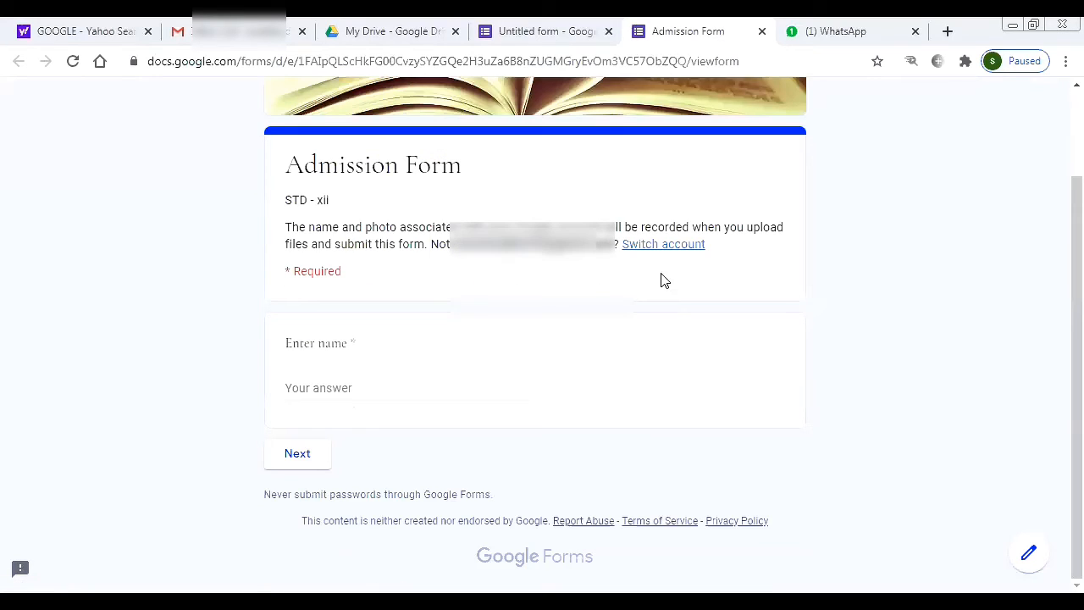
{"action": "left_click", "coordinate": [297, 458]}
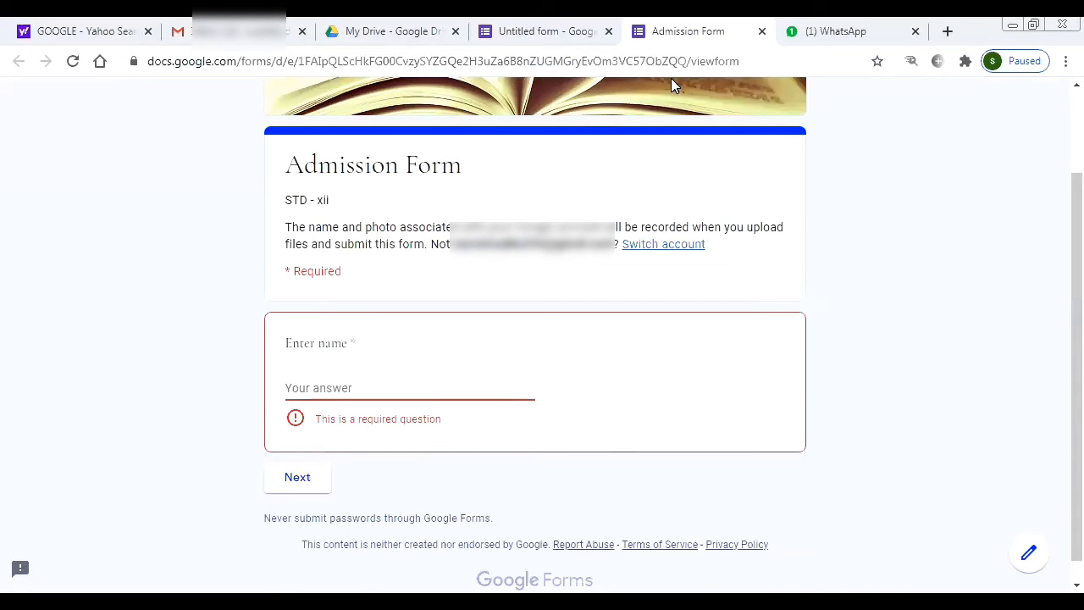
Return to the form editor and copy the form's shortened share link from the send options
{"action": "left_click", "coordinate": [547, 34]}
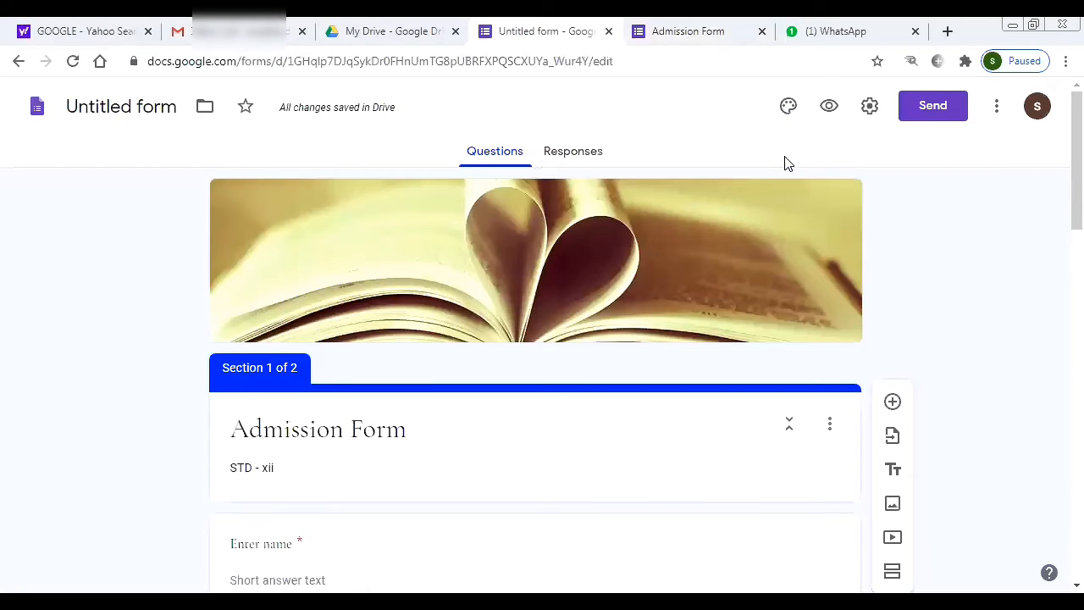
{"action": "left_click", "coordinate": [932, 107]}
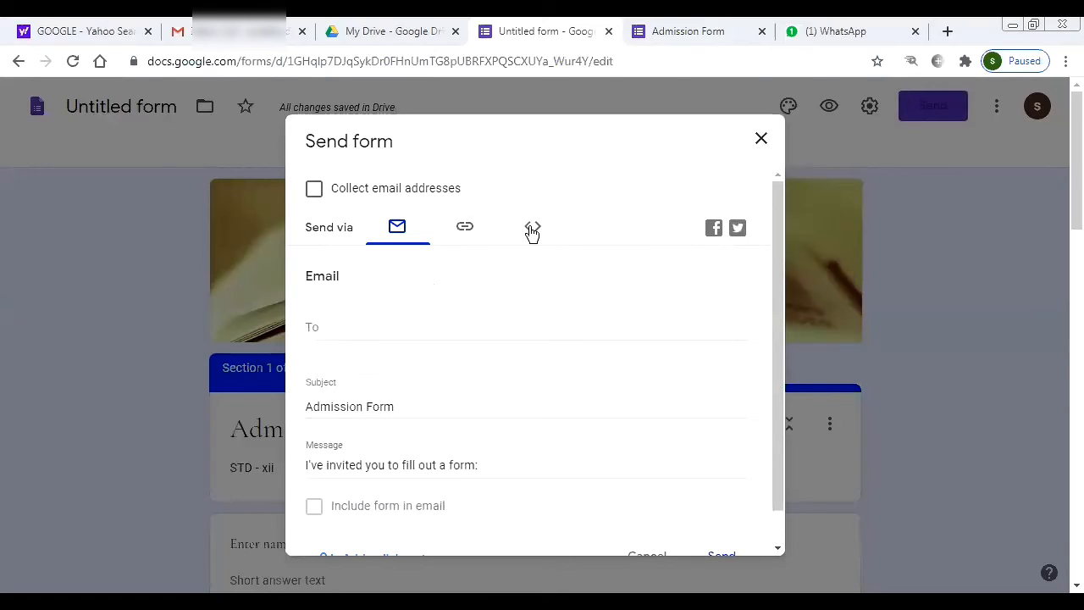
{"action": "left_click", "coordinate": [463, 231]}
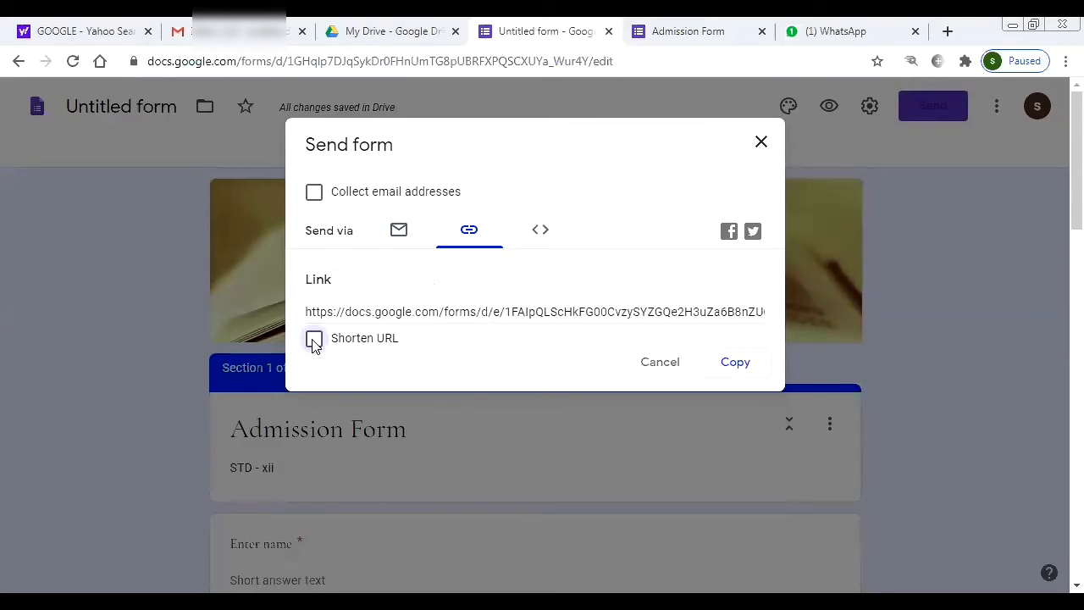
{"action": "left_click", "coordinate": [313, 341]}
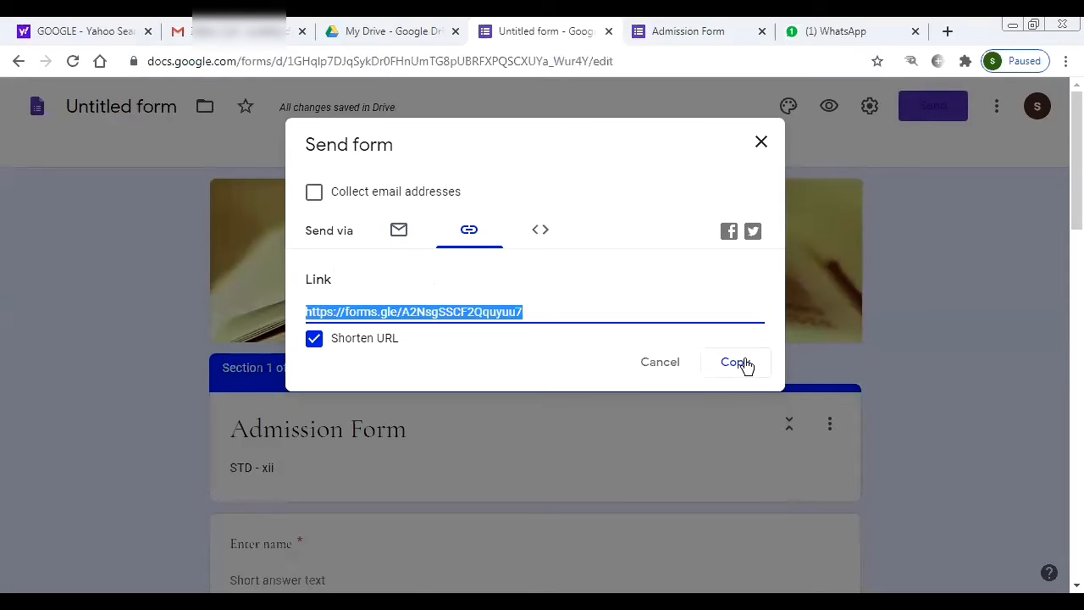
{"action": "left_click", "coordinate": [736, 363]}
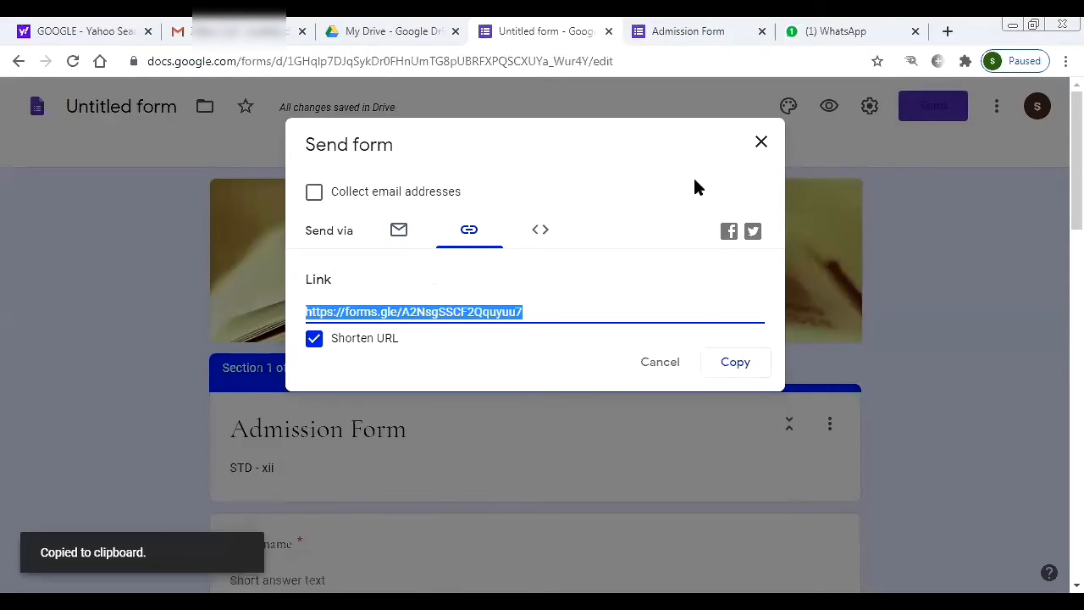
{"action": "left_click", "coordinate": [762, 142]}
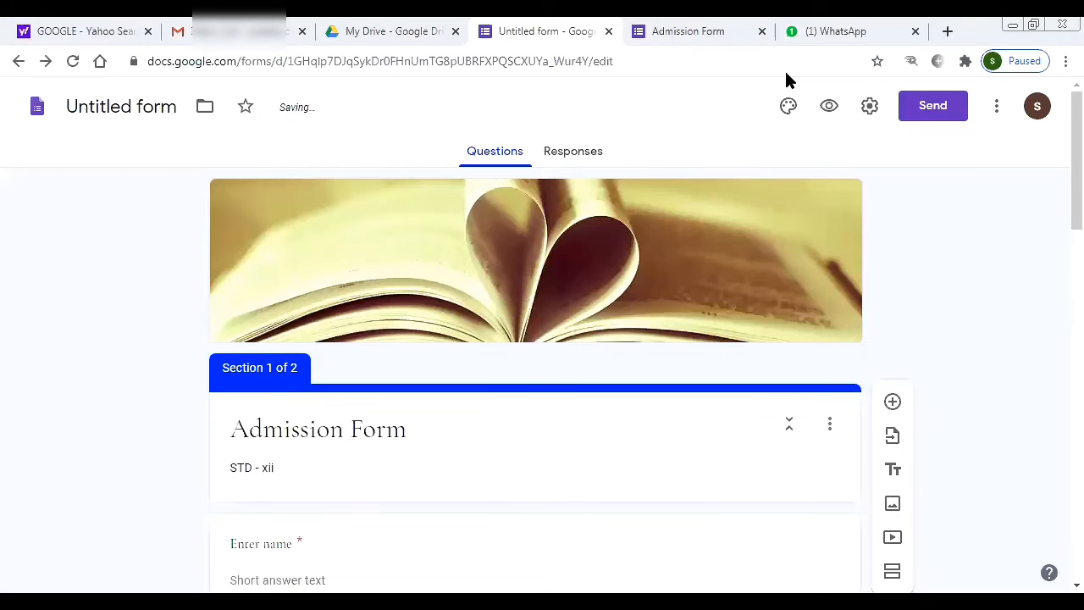
Switch to WhatsApp and send the copied form link to the contact with the unread thumbs-up message
{"action": "key", "text": "ctrl+6"}
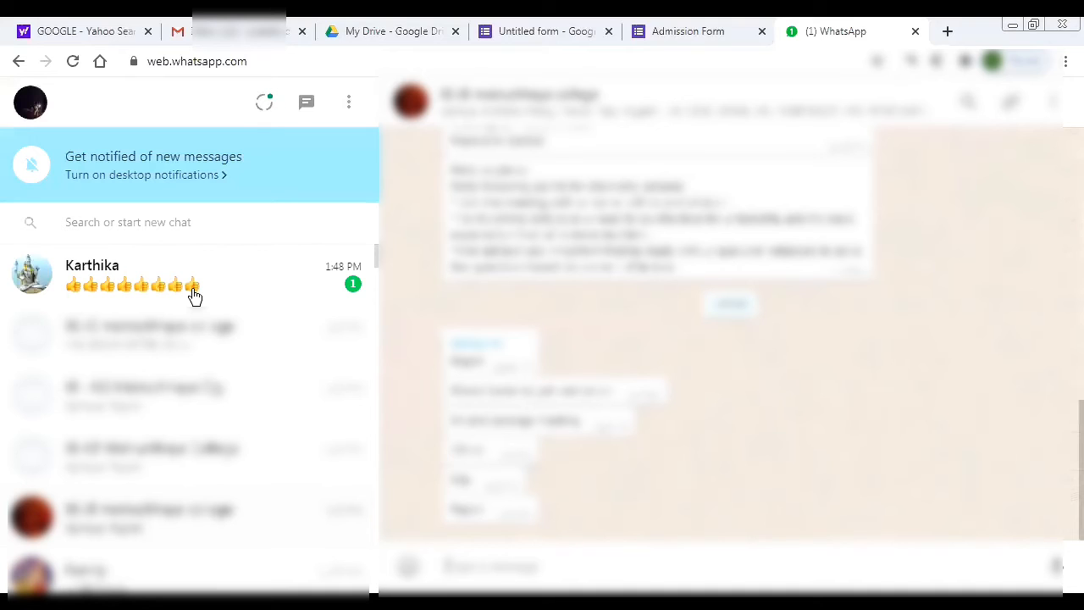
{"action": "left_click", "coordinate": [194, 295]}
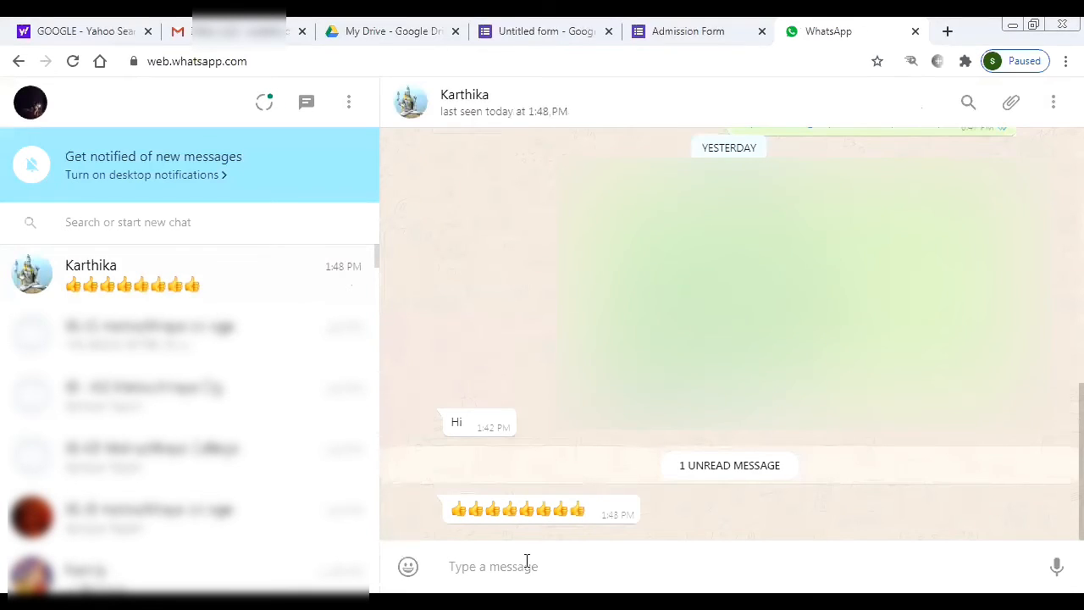
{"action": "key", "text": "ctrl+v"}
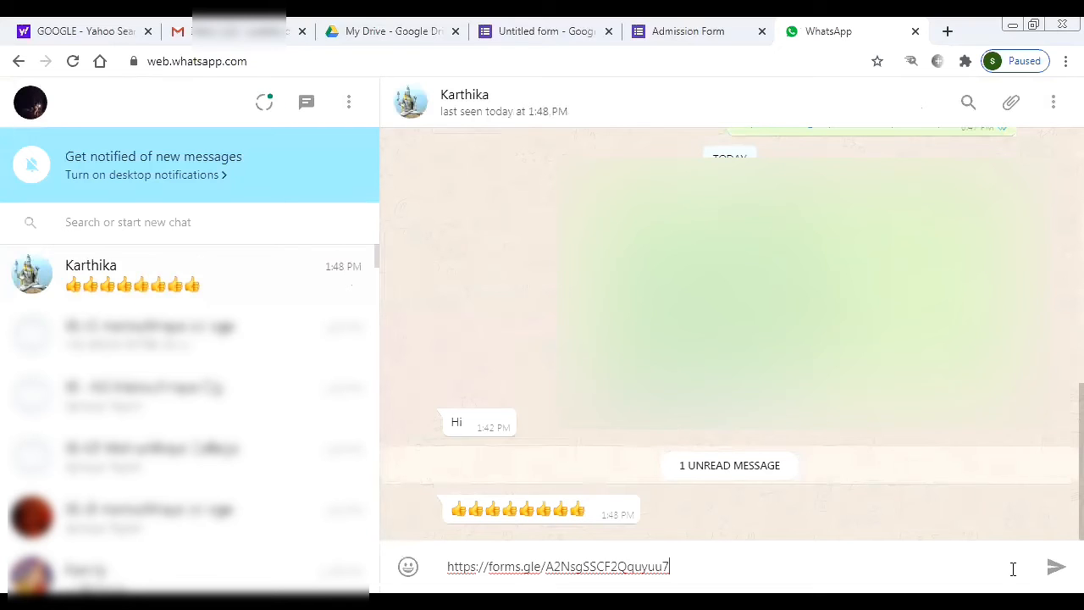
{"action": "left_click", "coordinate": [1057, 568]}
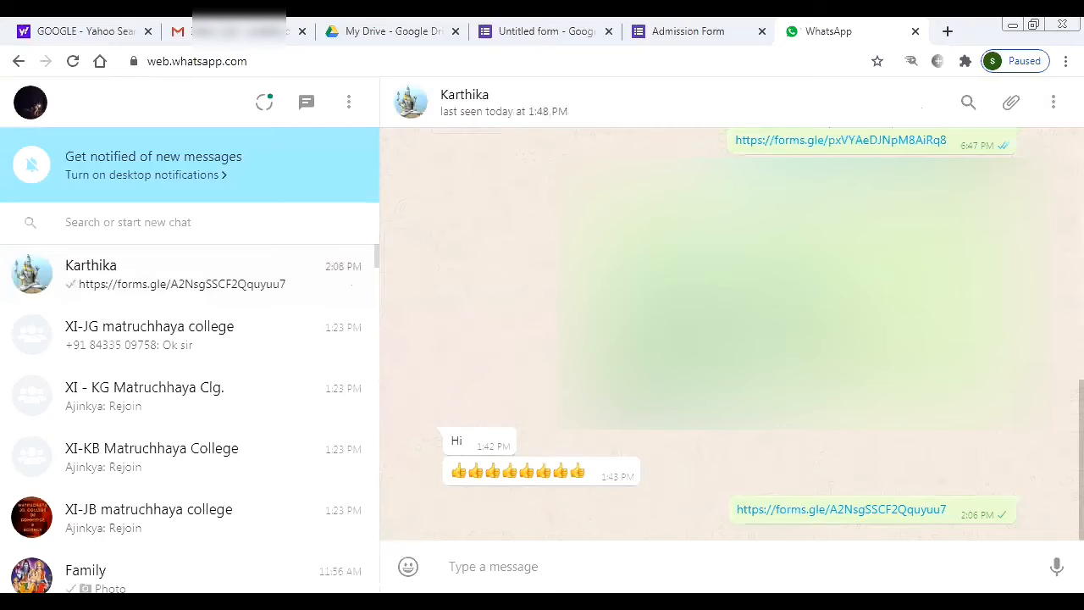
Create a new spreadsheet named Untitled form (Responses) as the destination for the form's responses
{"action": "left_click", "coordinate": [704, 31]}
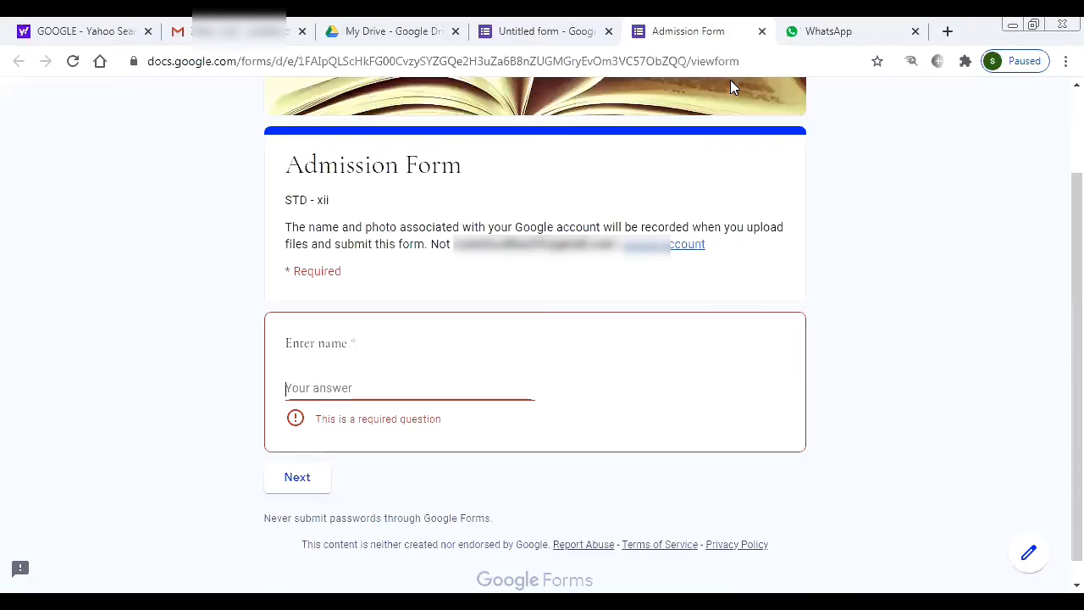
{"action": "left_click", "coordinate": [534, 32]}
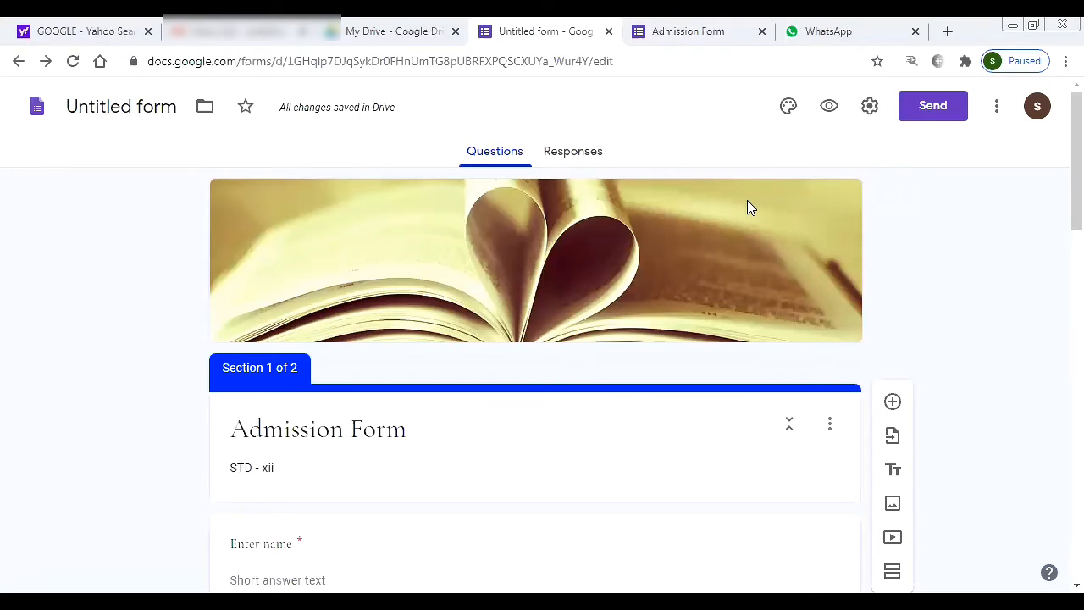
{"action": "left_click", "coordinate": [571, 157]}
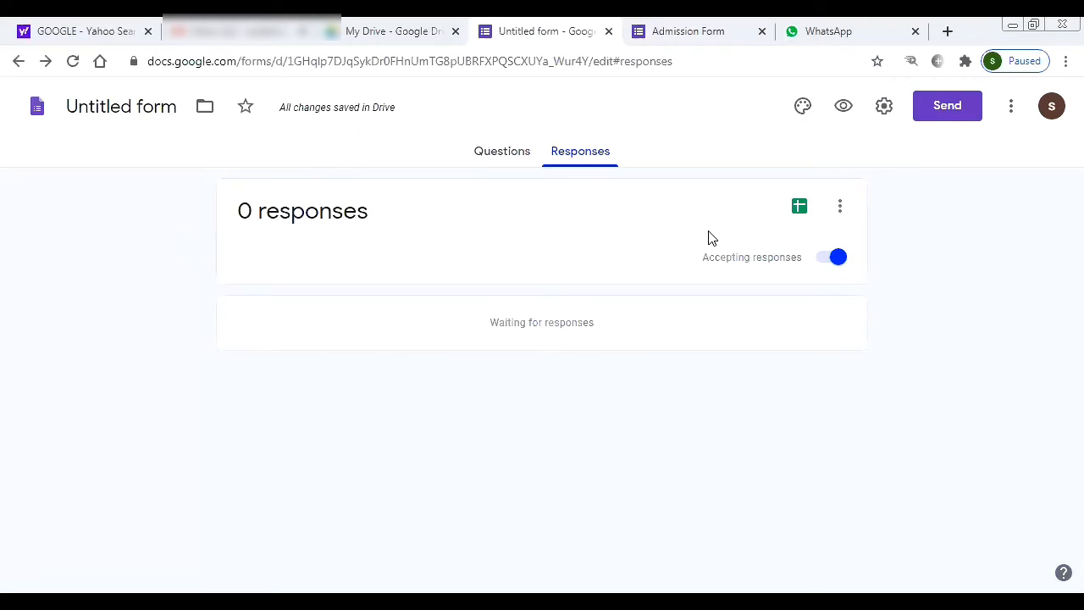
{"action": "left_click", "coordinate": [801, 214]}
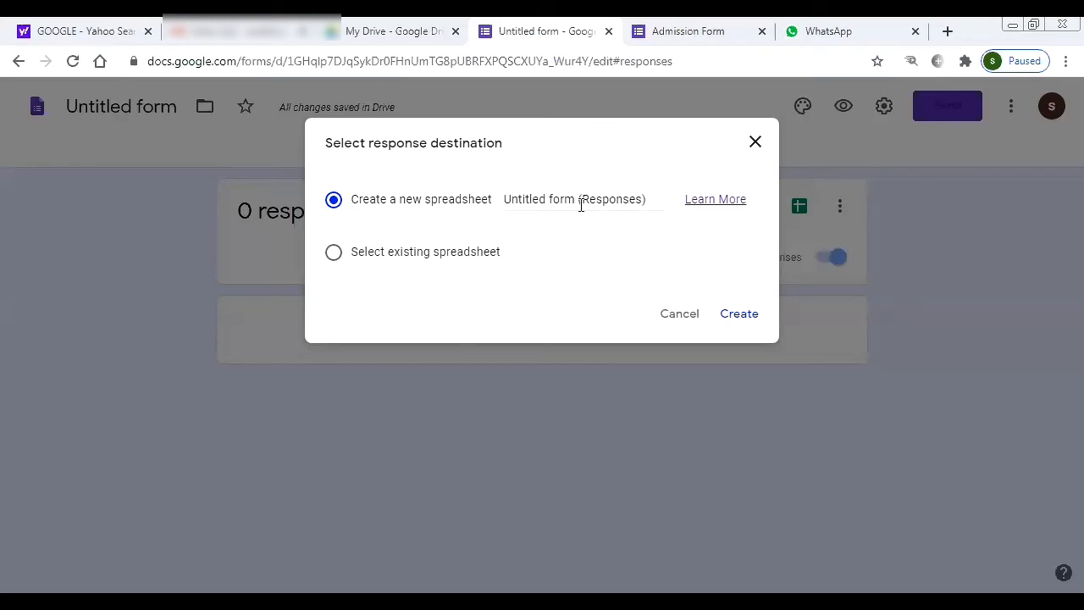
{"action": "left_click", "coordinate": [749, 318]}
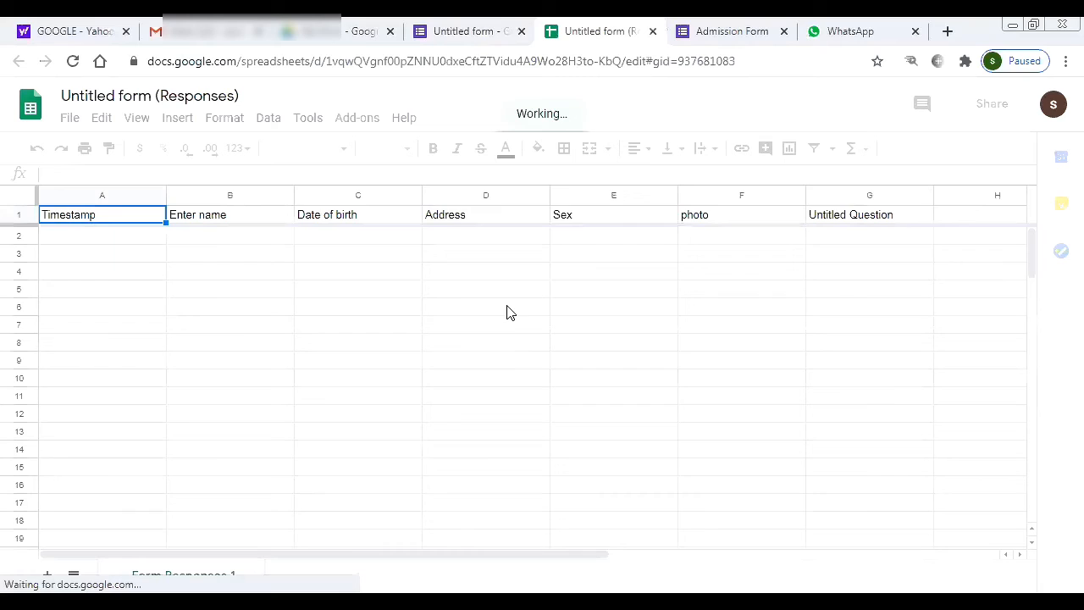
Switch to WhatsApp, open the newly sent form link and follow the form's option to switch account
{"action": "left_click", "coordinate": [876, 36]}
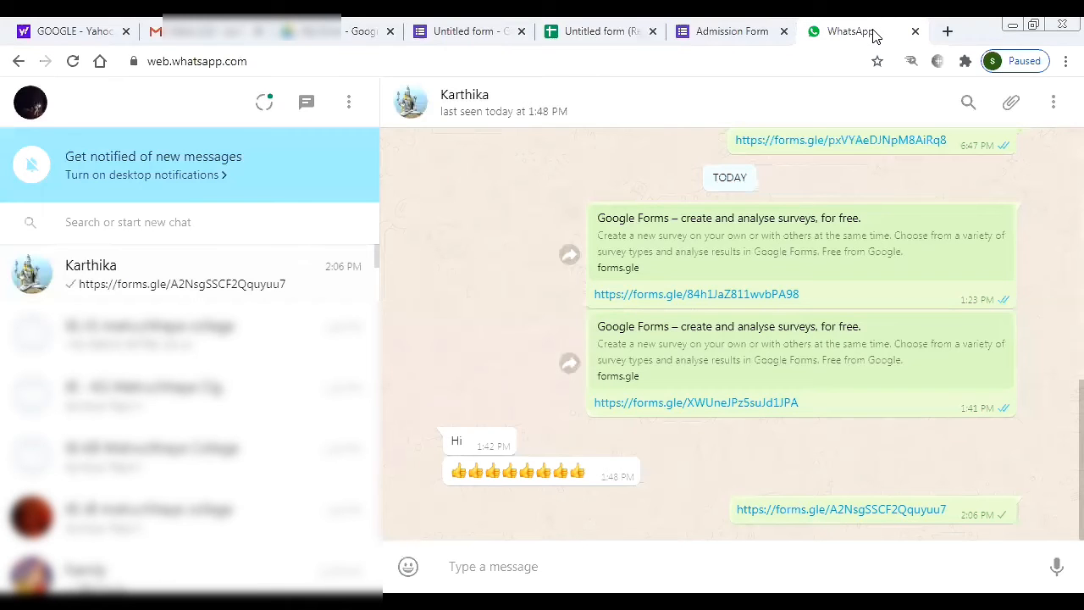
{"action": "left_click", "coordinate": [837, 510]}
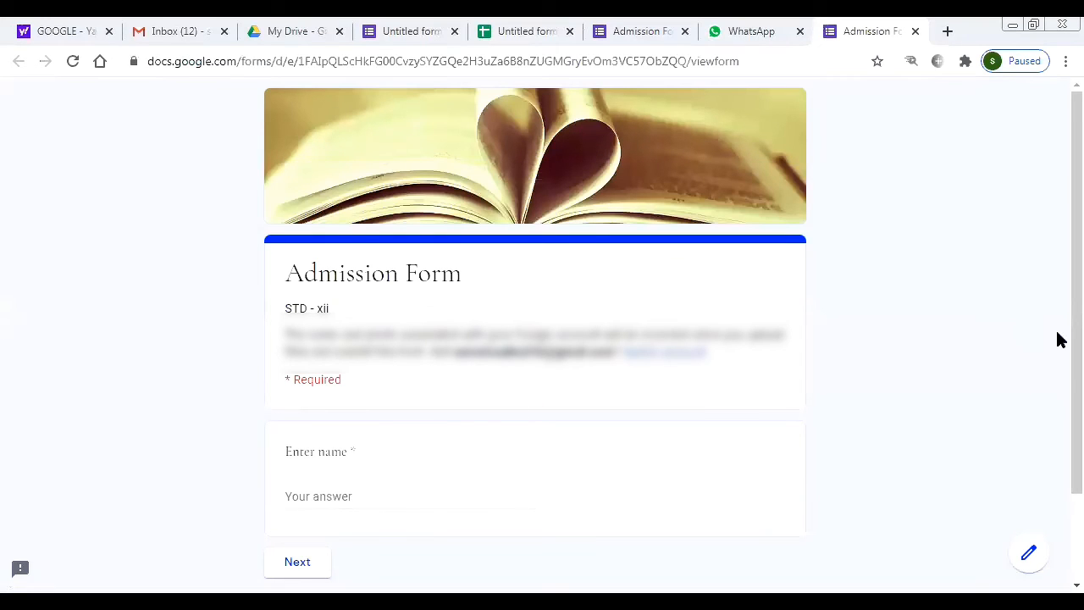
{"action": "scroll", "coordinate": [574, 314], "scroll_direction": "down", "scroll_amount": 1}
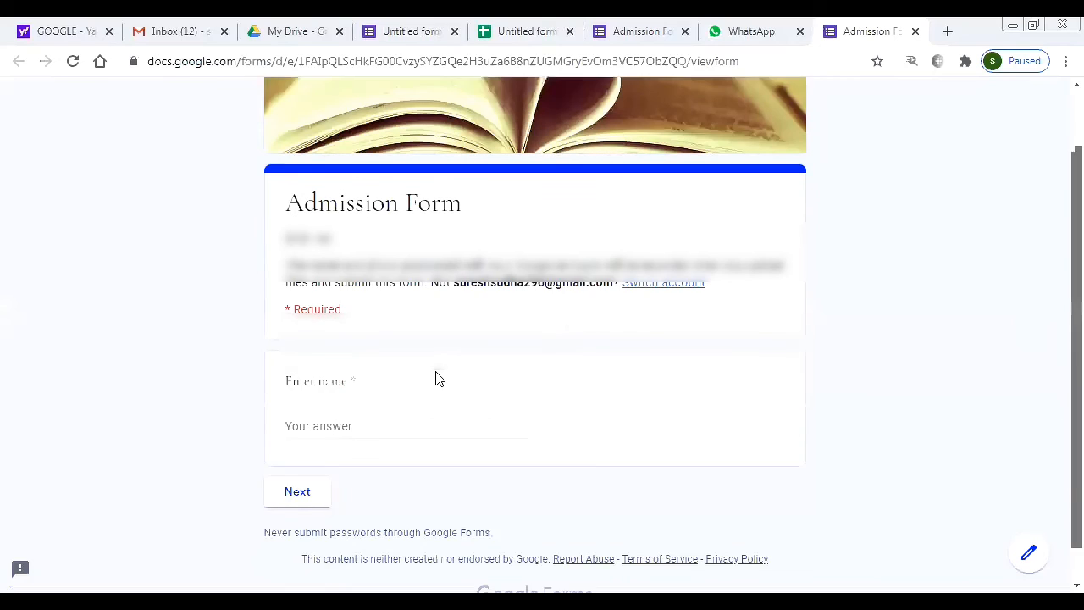
{"action": "scroll", "coordinate": [440, 375], "scroll_direction": "down", "scroll_amount": 1}
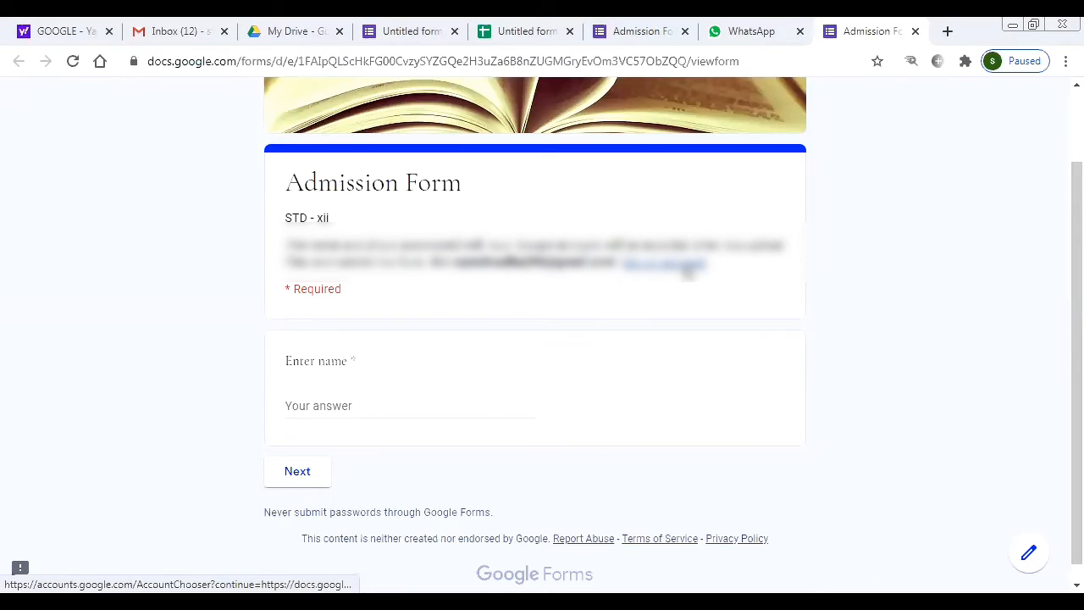
{"action": "left_click", "coordinate": [687, 269]}
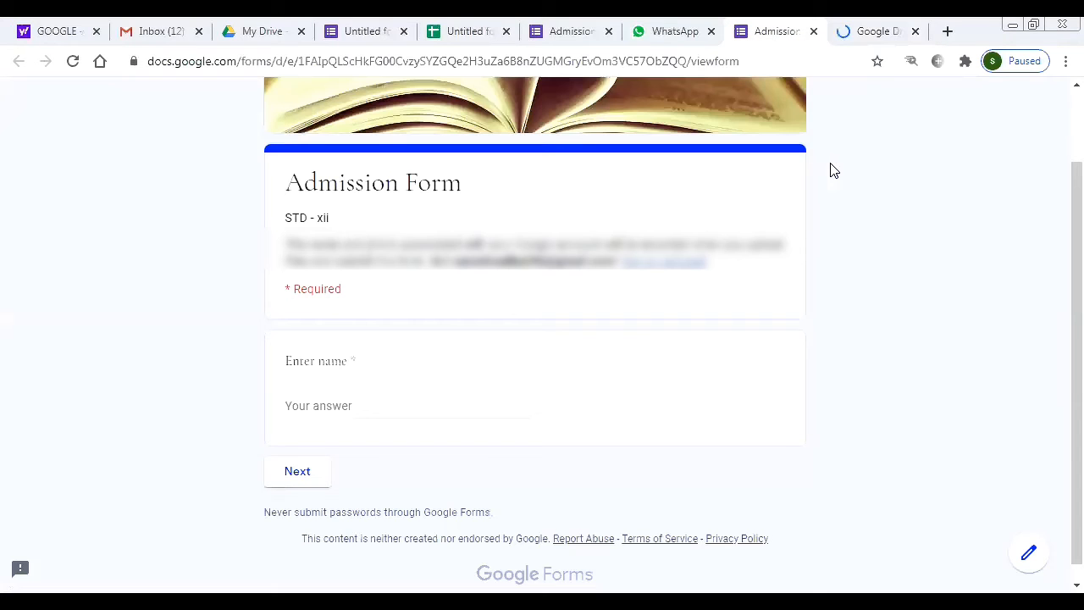
Enter the applicant's first name in the opened Admission Form and continue to Section 2
{"action": "left_click", "coordinate": [327, 400]}
{"action": "type", "text": "s"}
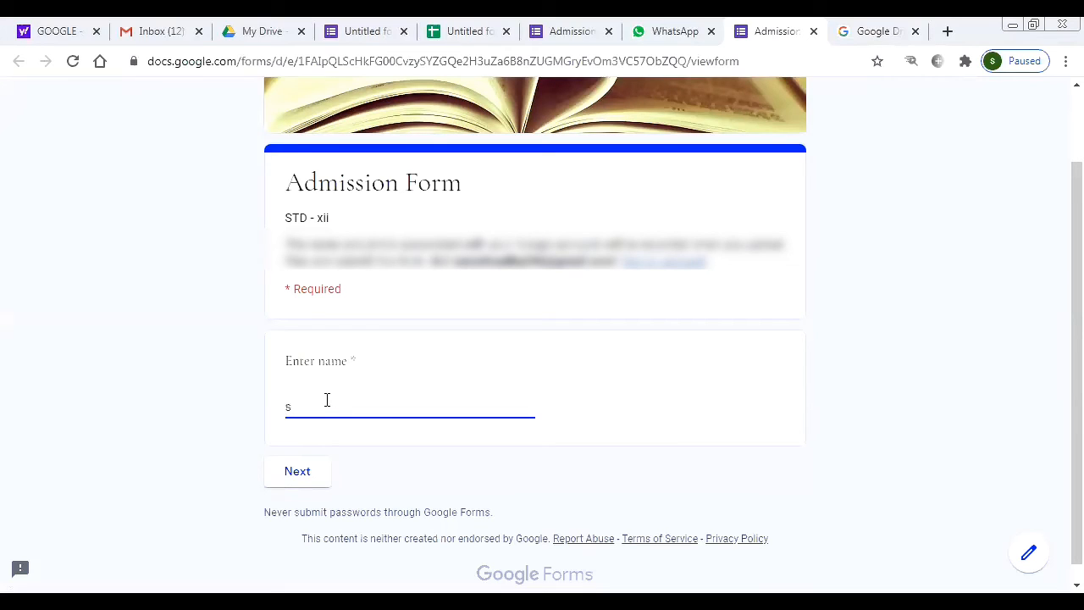
{"action": "type", "text": "uresh"}
{"action": "left_click", "coordinate": [321, 475]}
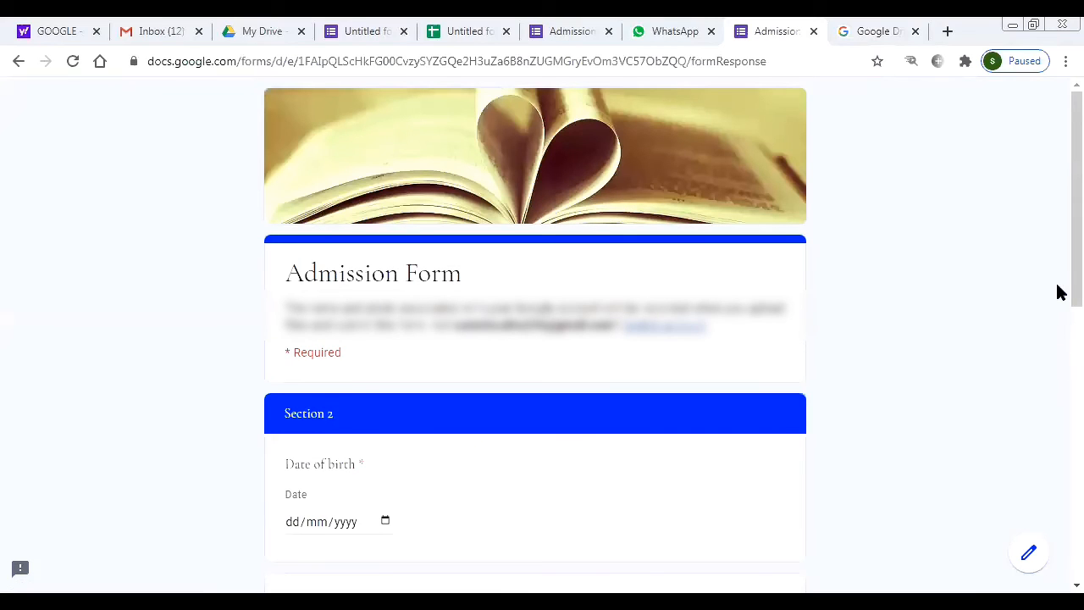
Fill in the applicant's date of birth in Section 2 by choosing the year, month and day from the calendar
{"action": "scroll", "coordinate": [528, 358], "scroll_direction": "down", "scroll_amount": 2}
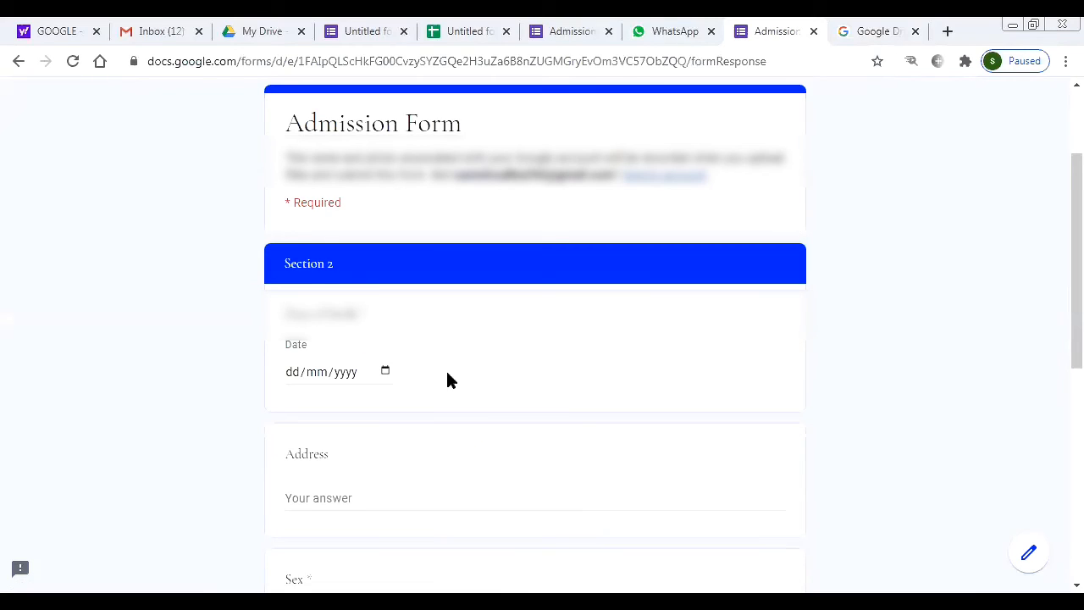
{"action": "left_click", "coordinate": [386, 372]}
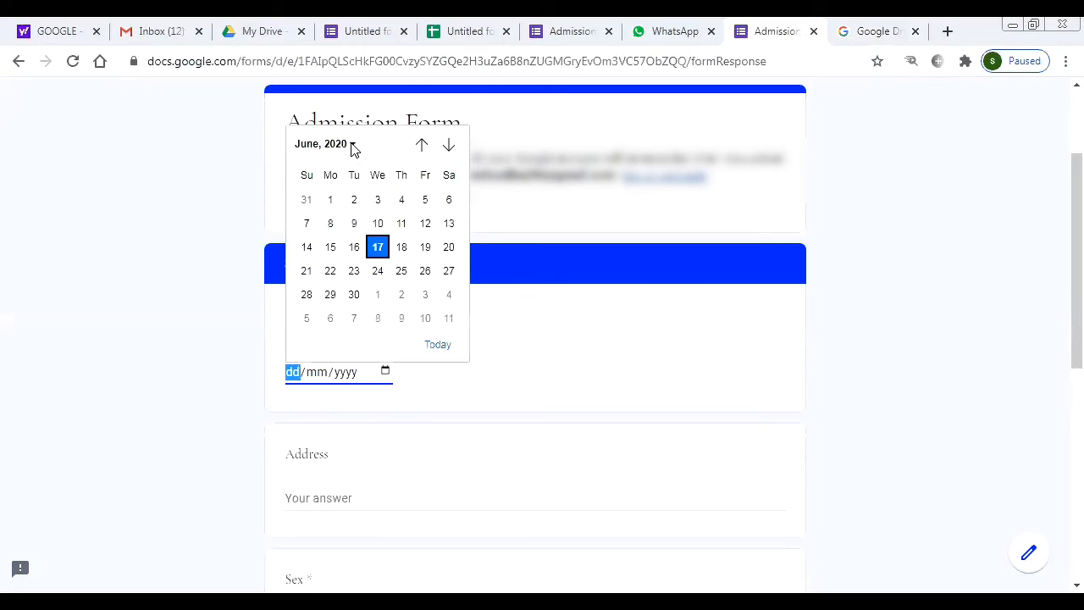
{"action": "left_click", "coordinate": [351, 145]}
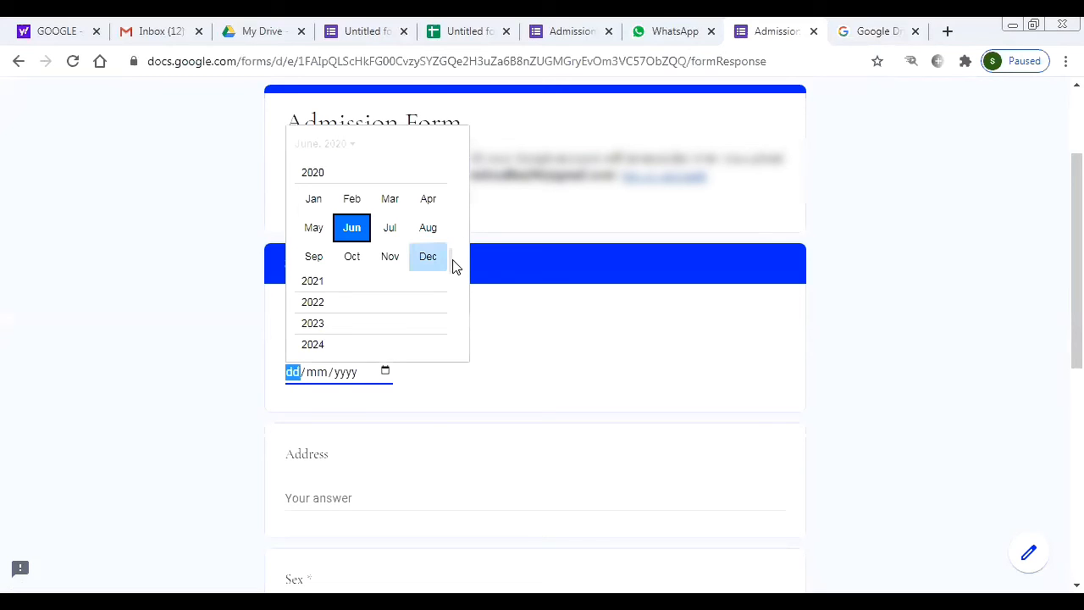
{"action": "scroll", "coordinate": [389, 245], "scroll_direction": "up", "scroll_amount": 5}
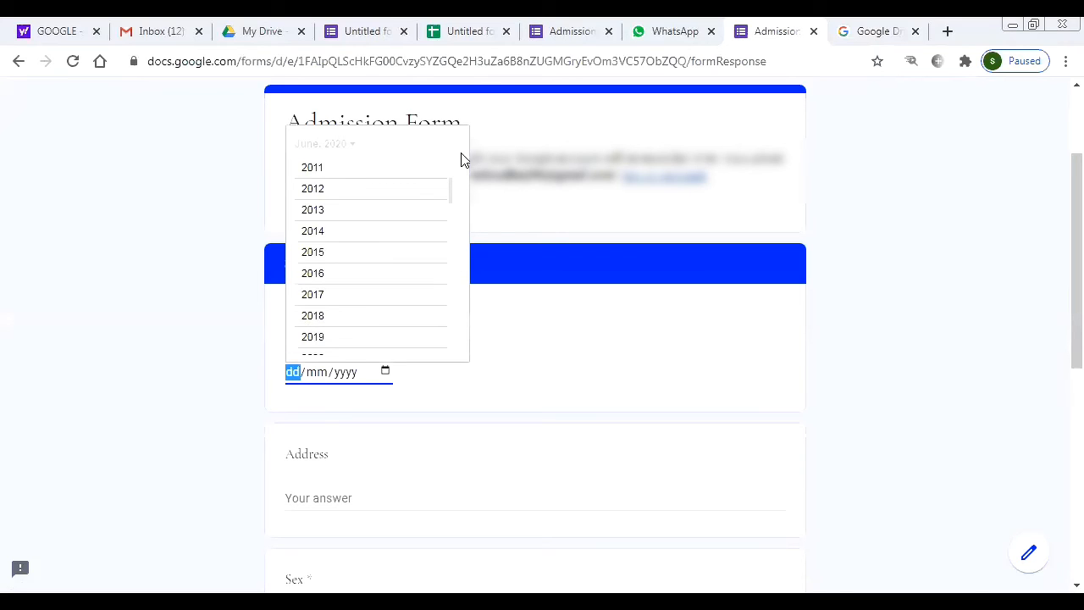
{"action": "left_click", "coordinate": [356, 145]}
{"action": "left_click", "coordinate": [355, 146]}
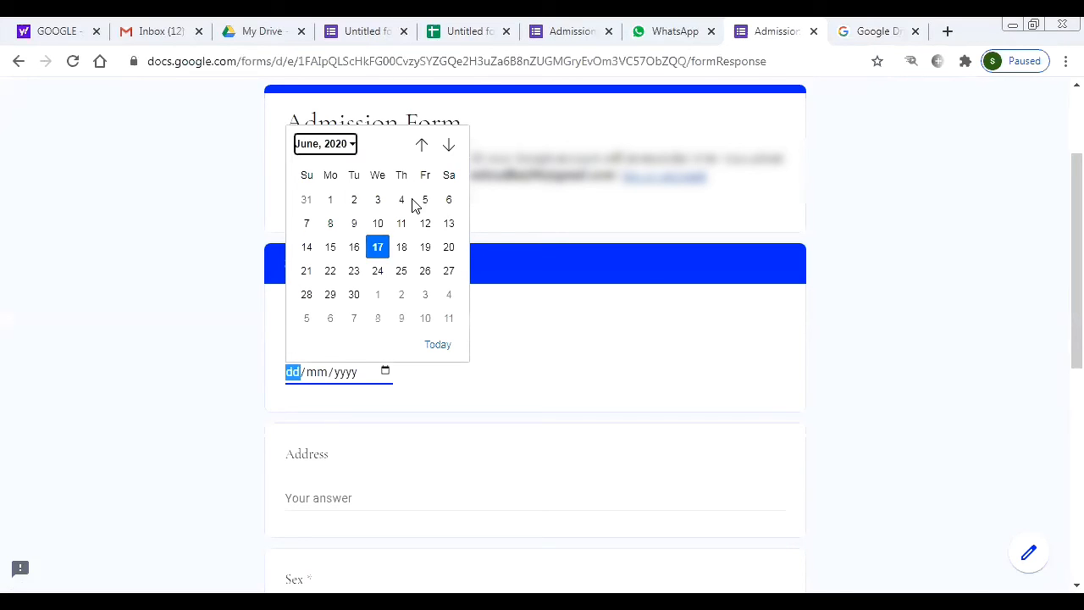
{"action": "key", "text": "Return"}
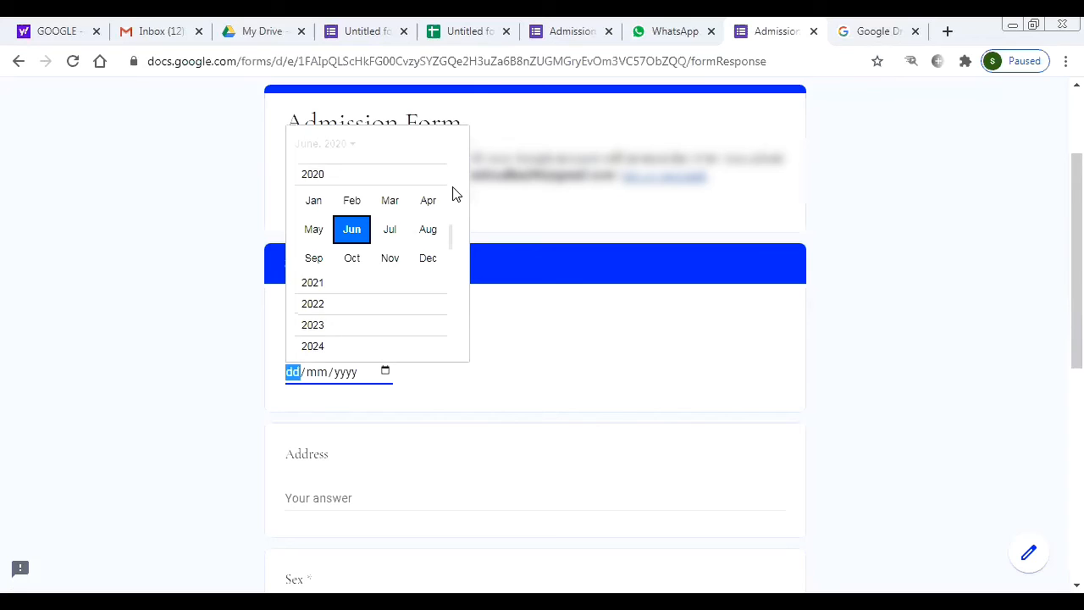
{"action": "scroll", "coordinate": [355, 225], "scroll_direction": "up", "scroll_amount": 3}
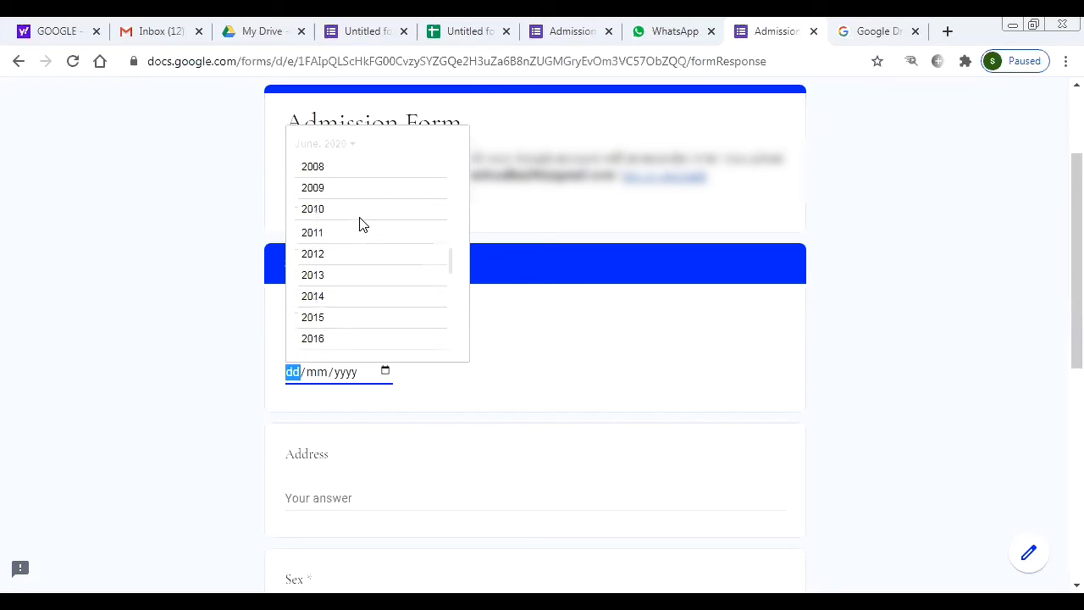
{"action": "left_click", "coordinate": [358, 222]}
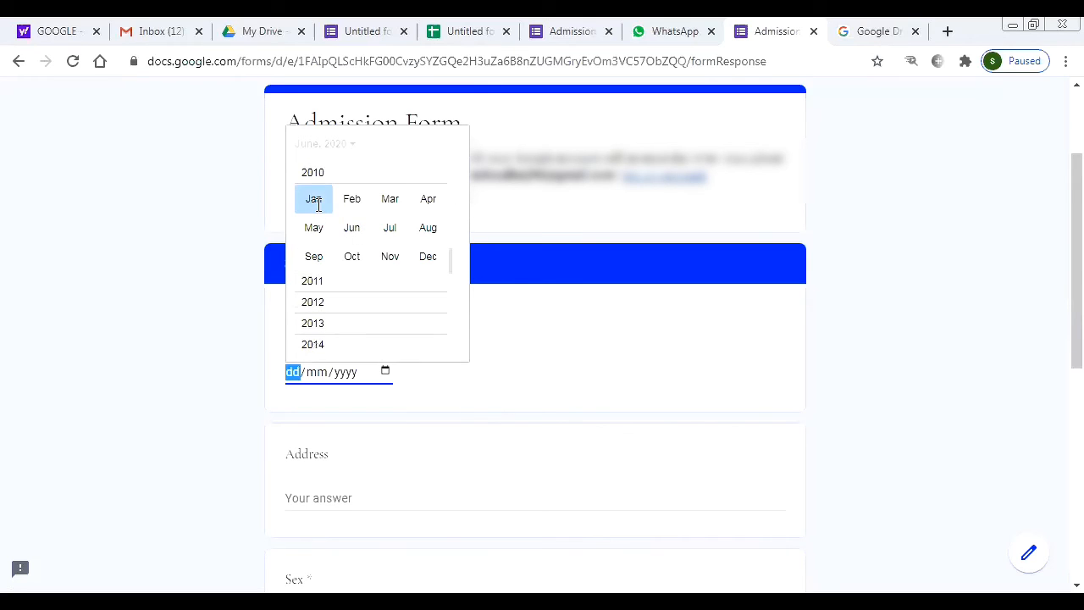
{"action": "double_click", "coordinate": [316, 211]}
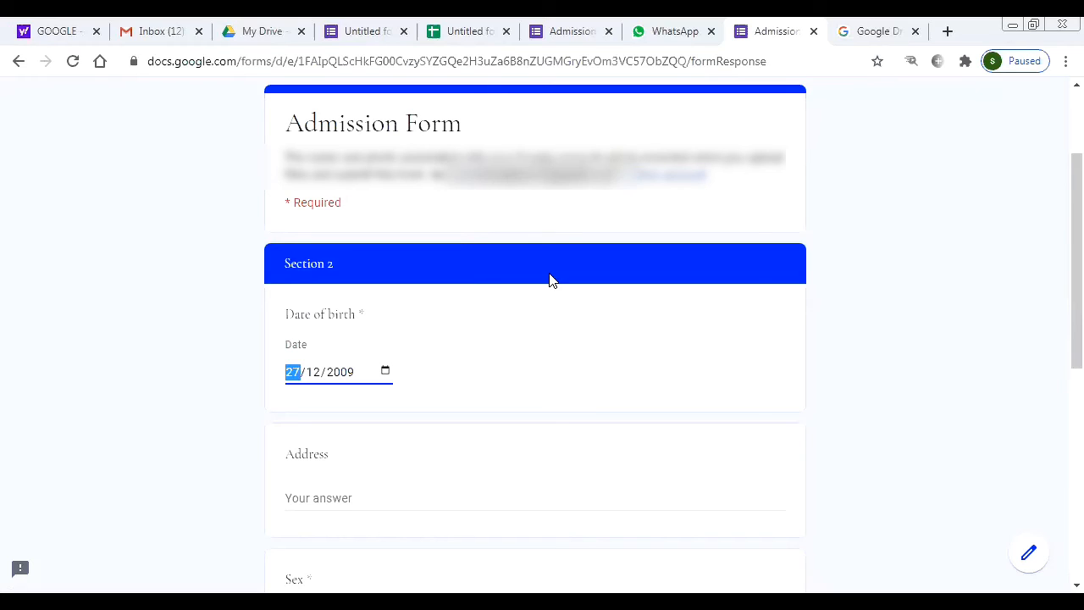
{"action": "scroll", "coordinate": [549, 280], "scroll_direction": "down", "scroll_amount": 1}
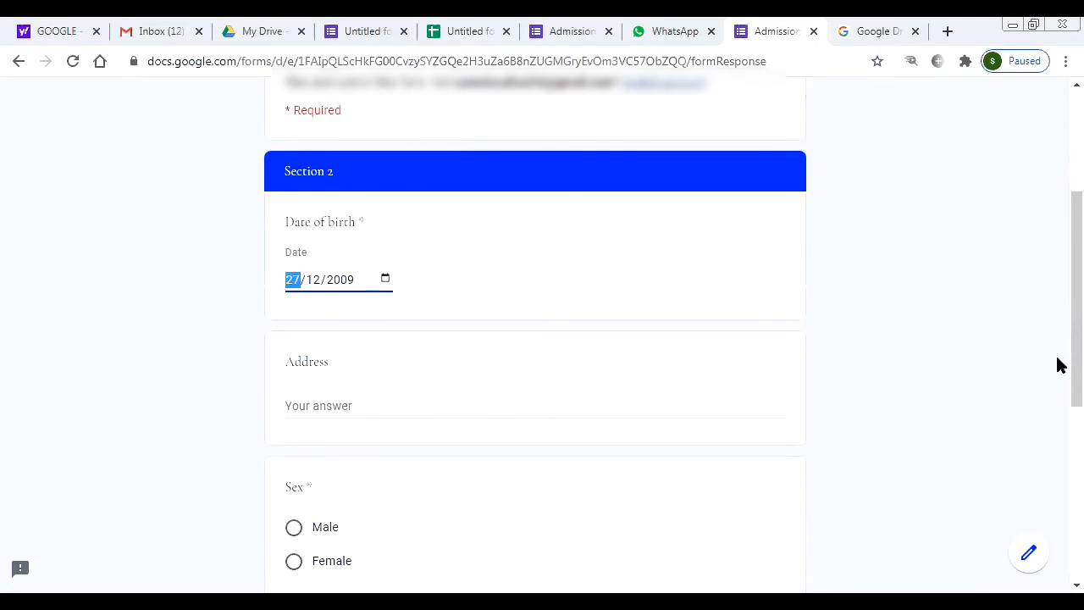
Choose Male as the answer to the Sex question in Section 2
{"action": "scroll", "coordinate": [1057, 373], "scroll_direction": "down", "scroll_amount": 1}
{"action": "scroll", "coordinate": [1057, 424], "scroll_direction": "down", "scroll_amount": 1}
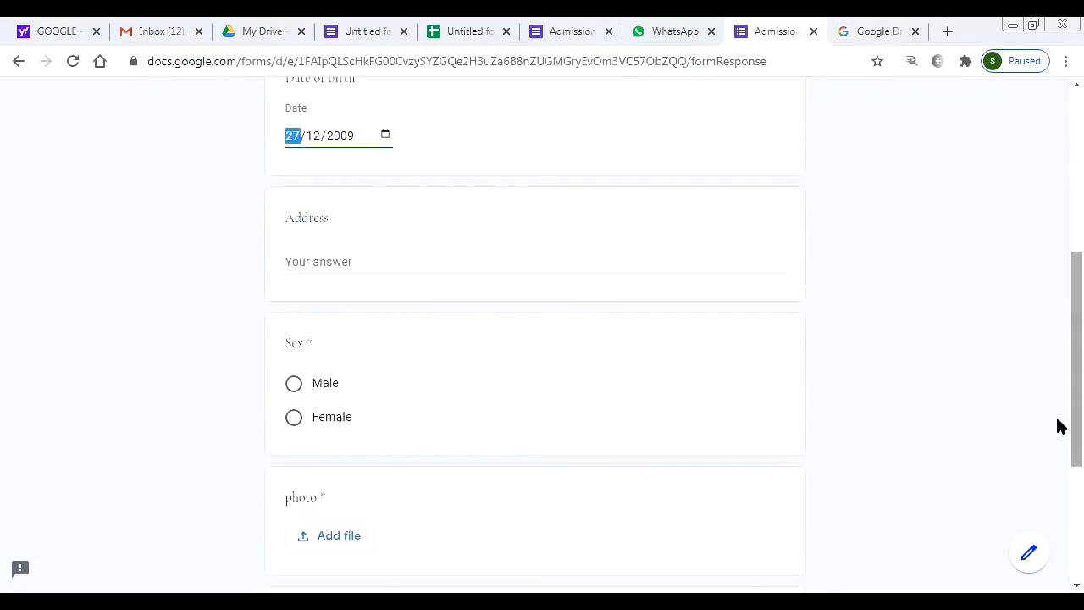
{"action": "left_click", "coordinate": [322, 383]}
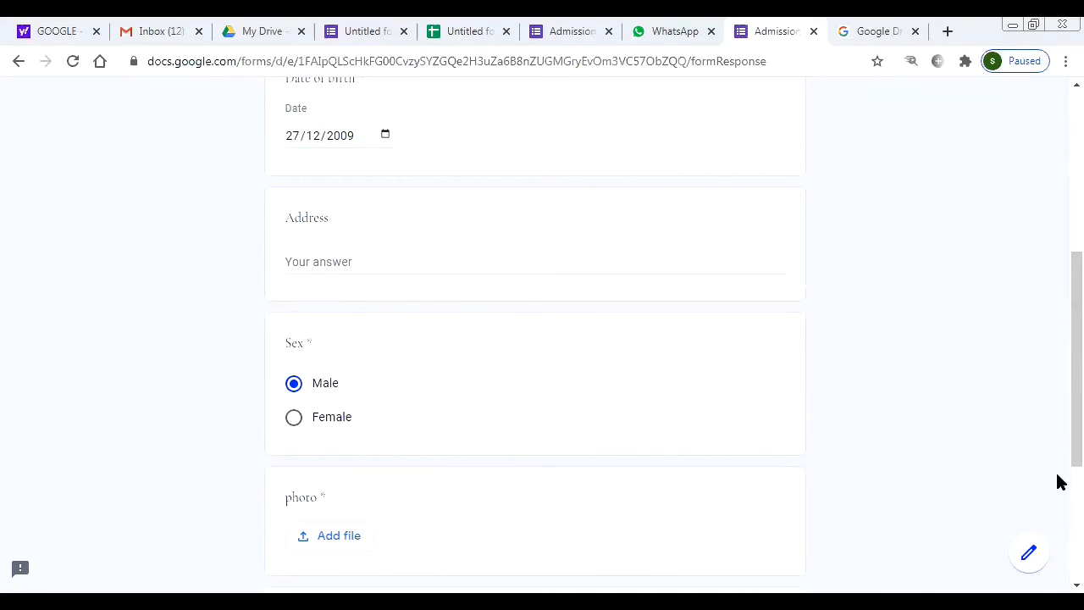
Upload the boy JPEG image from the computer's Desktop as the answer to the photo question
{"action": "scroll", "coordinate": [1058, 480], "scroll_direction": "down", "scroll_amount": 1}
{"action": "scroll", "coordinate": [352, 451], "scroll_direction": "down", "scroll_amount": 1}
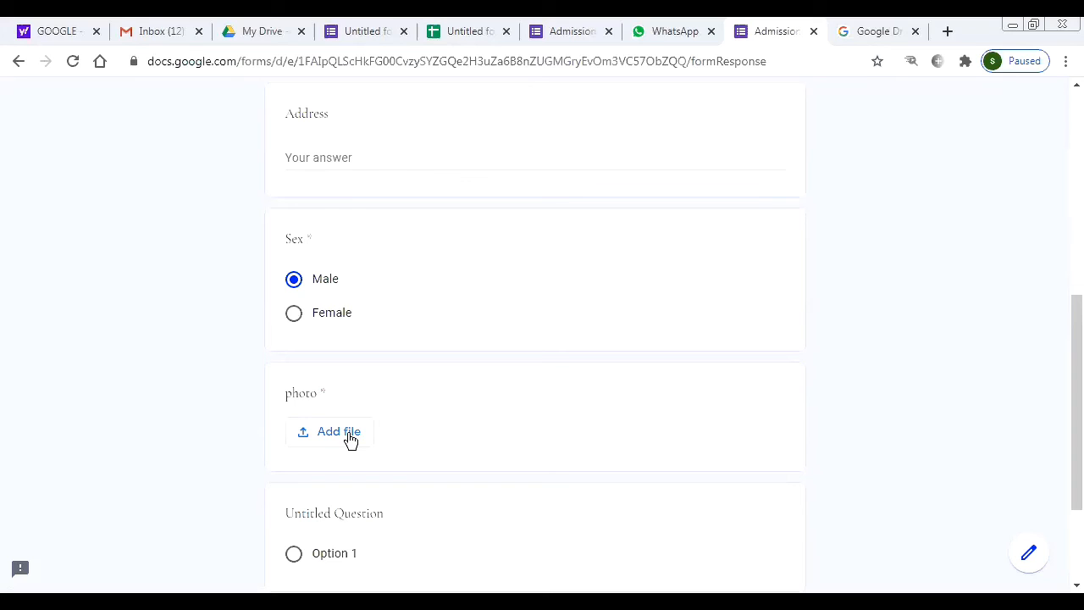
{"action": "left_click", "coordinate": [350, 439]}
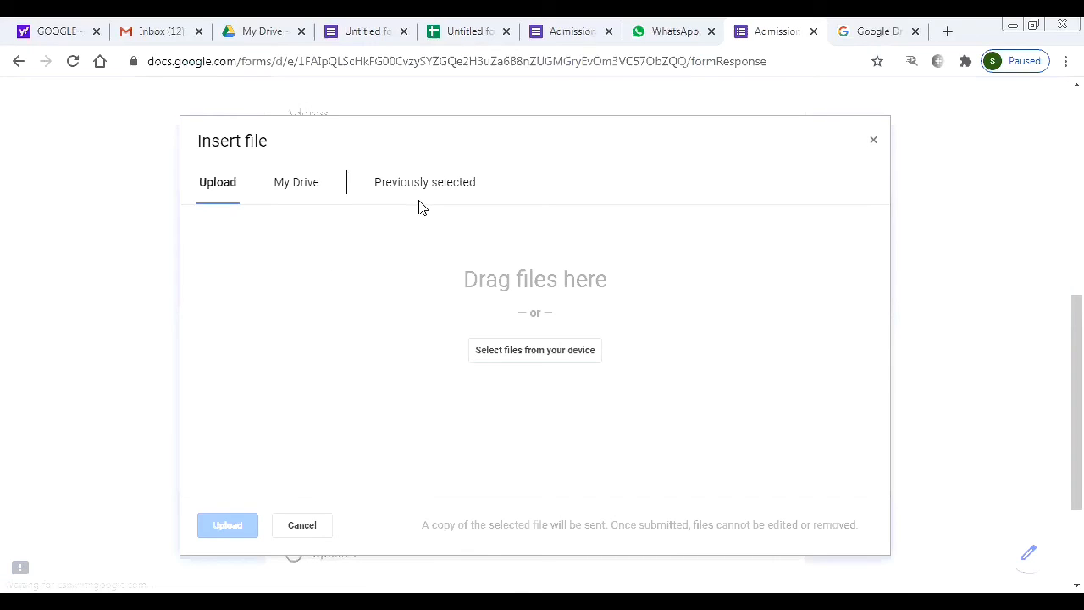
{"action": "left_click", "coordinate": [565, 356]}
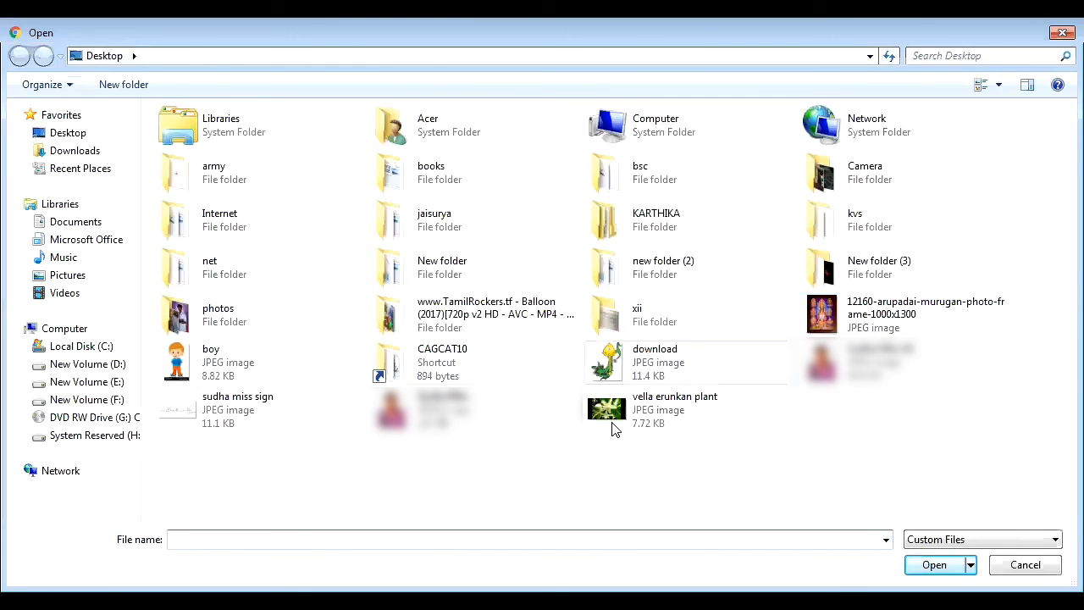
{"action": "left_click", "coordinate": [95, 133]}
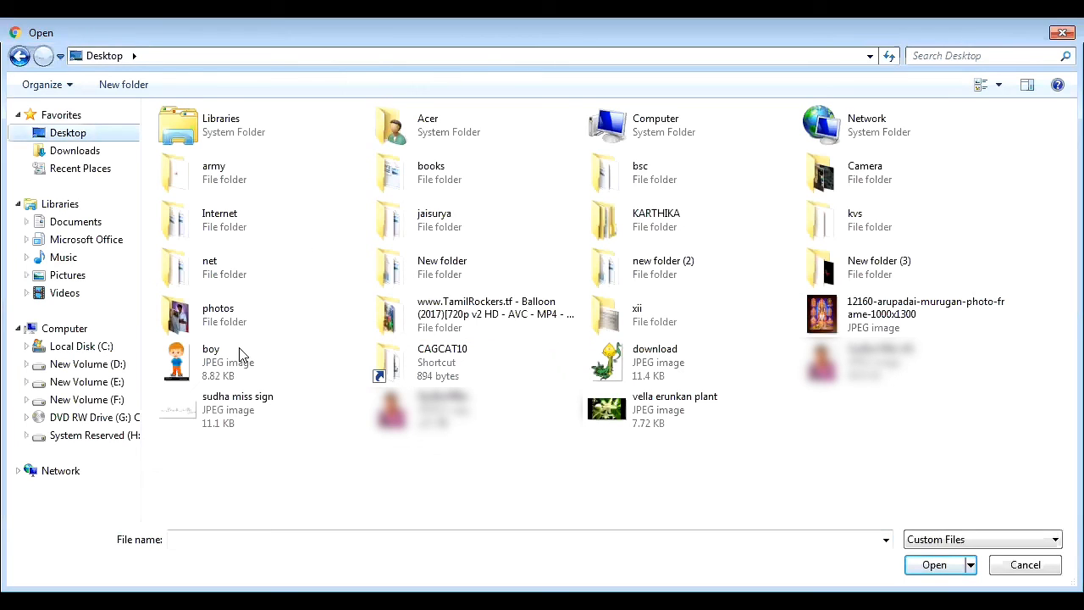
{"action": "left_click", "coordinate": [244, 354]}
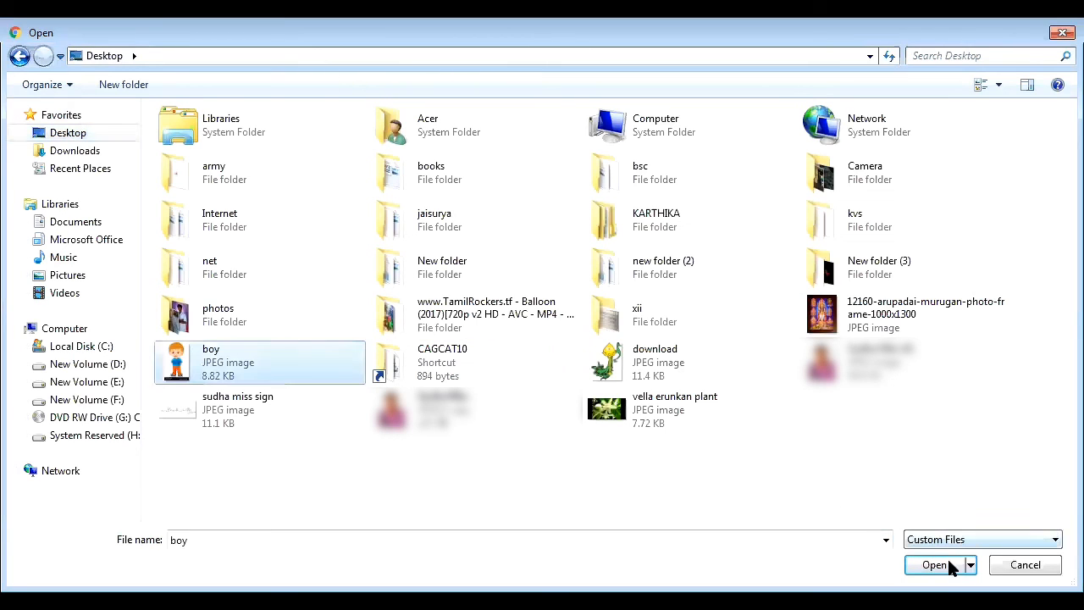
{"action": "left_click", "coordinate": [949, 566]}
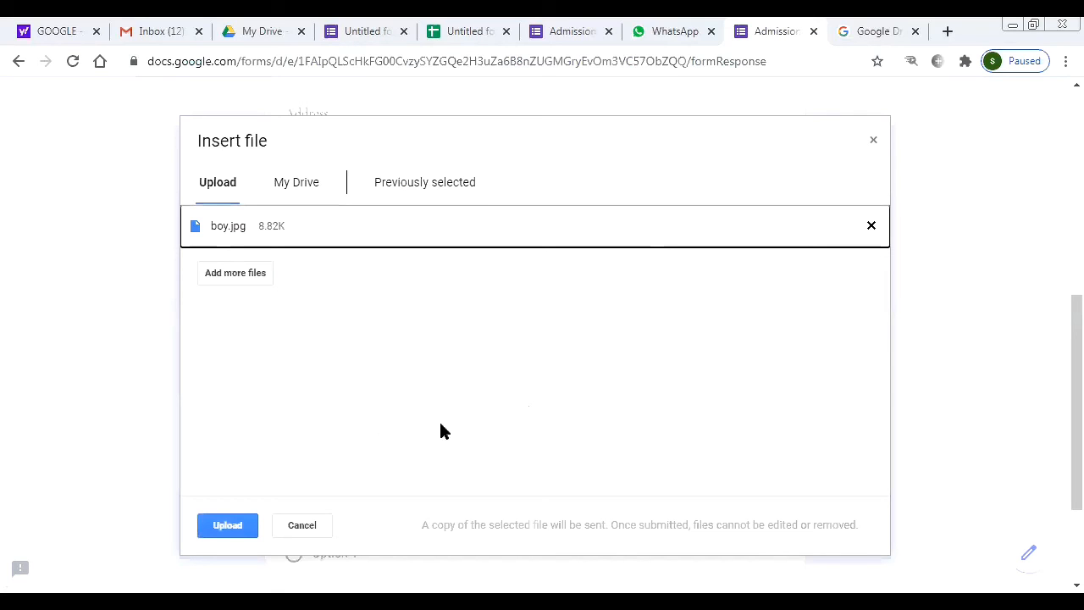
{"action": "left_click", "coordinate": [220, 523]}
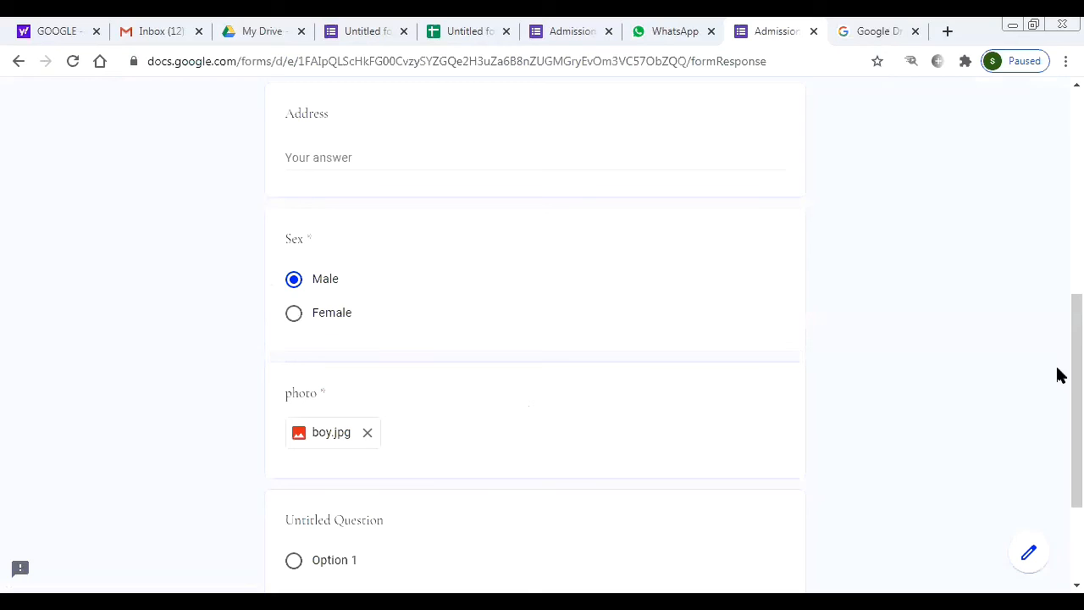
Submit the completed Admission Form and check the new response in the linked response spreadsheet
{"action": "scroll", "coordinate": [1058, 407], "scroll_direction": "down", "scroll_amount": 2}
{"action": "scroll", "coordinate": [762, 440], "scroll_direction": "down", "scroll_amount": 1}
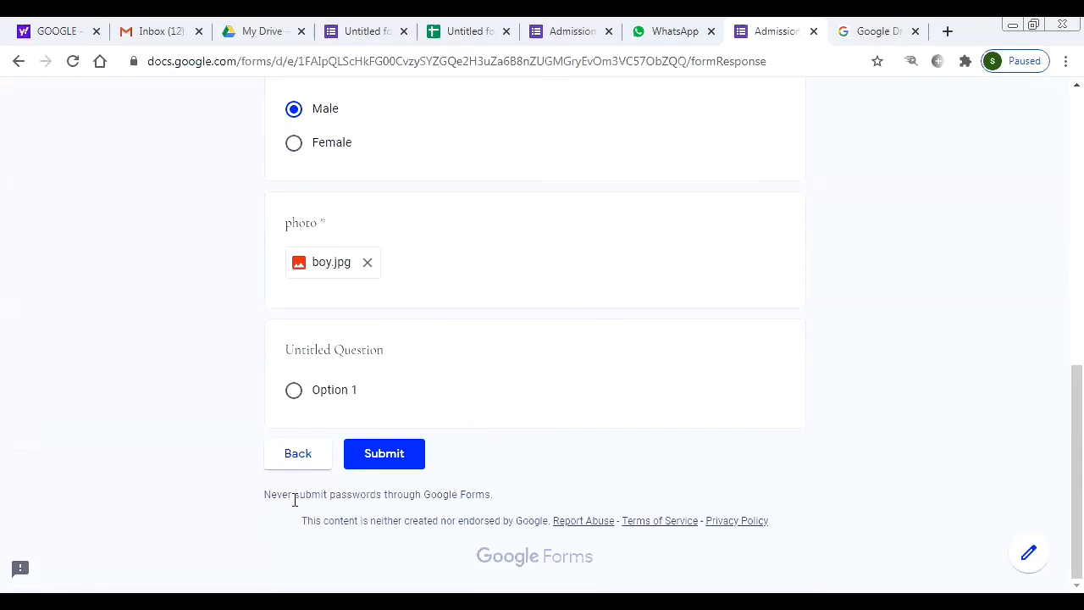
{"action": "left_click", "coordinate": [406, 458]}
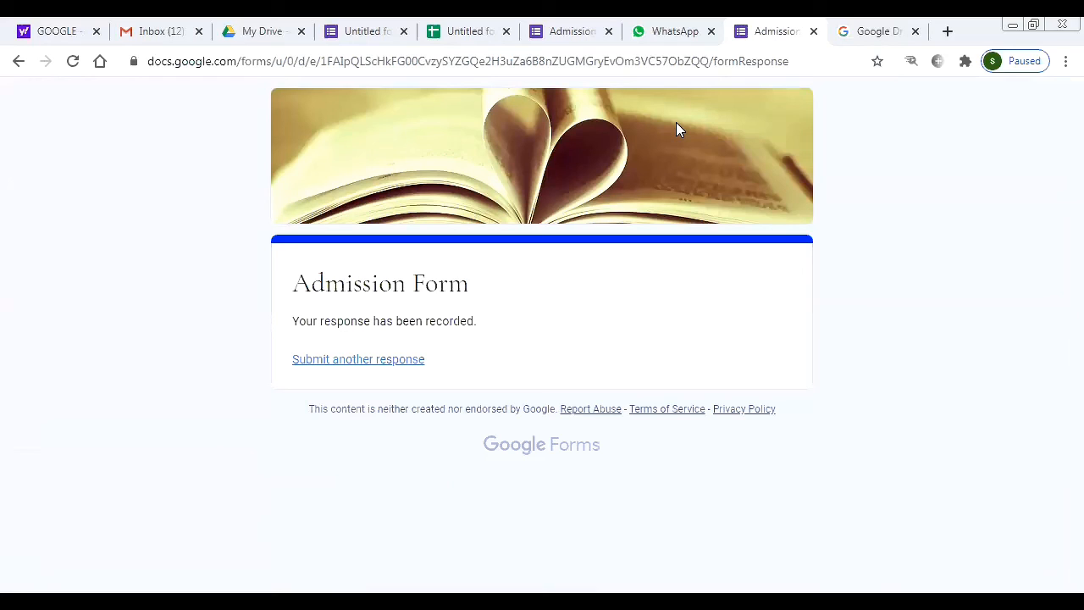
{"action": "left_click", "coordinate": [475, 40]}
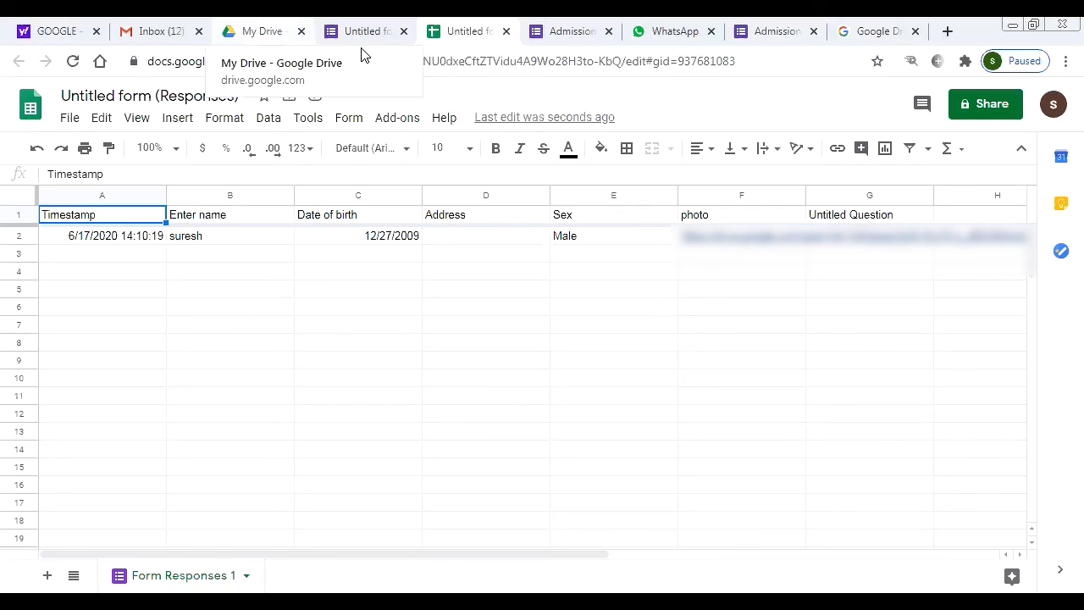
Switch to Google Drive, show the recent files and open the Untitled form (Responses) spreadsheet from there
{"action": "key", "text": "ctrl+3"}
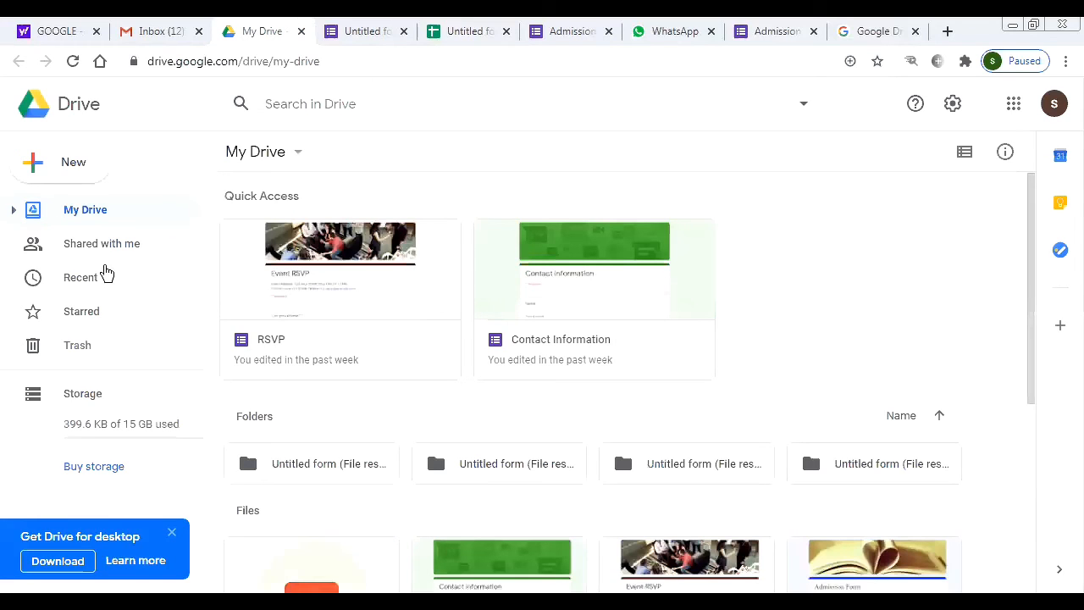
{"action": "left_click", "coordinate": [87, 286]}
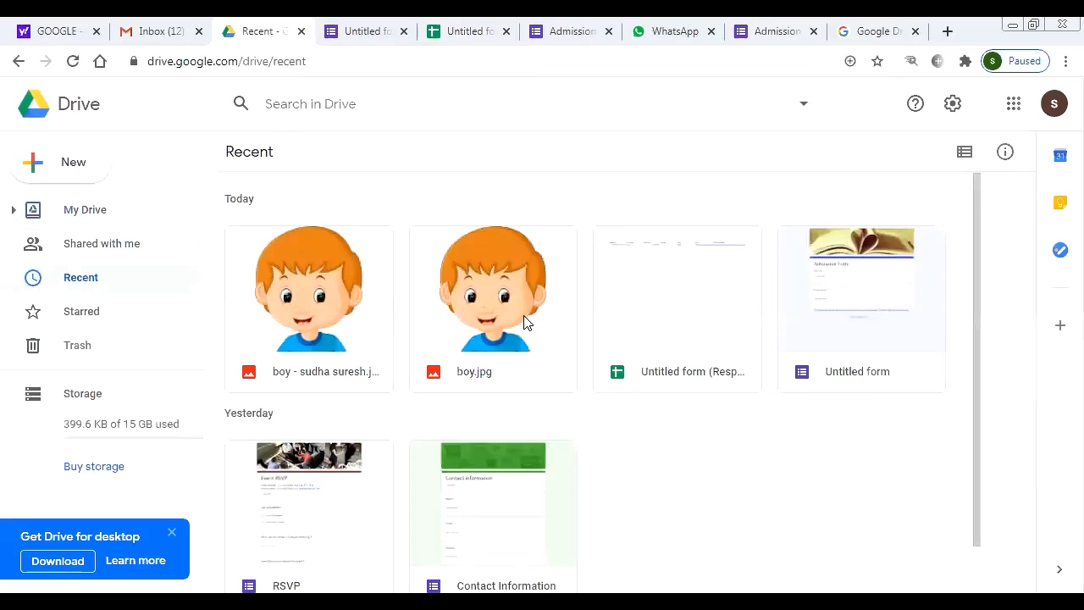
{"action": "left_click", "coordinate": [889, 298]}
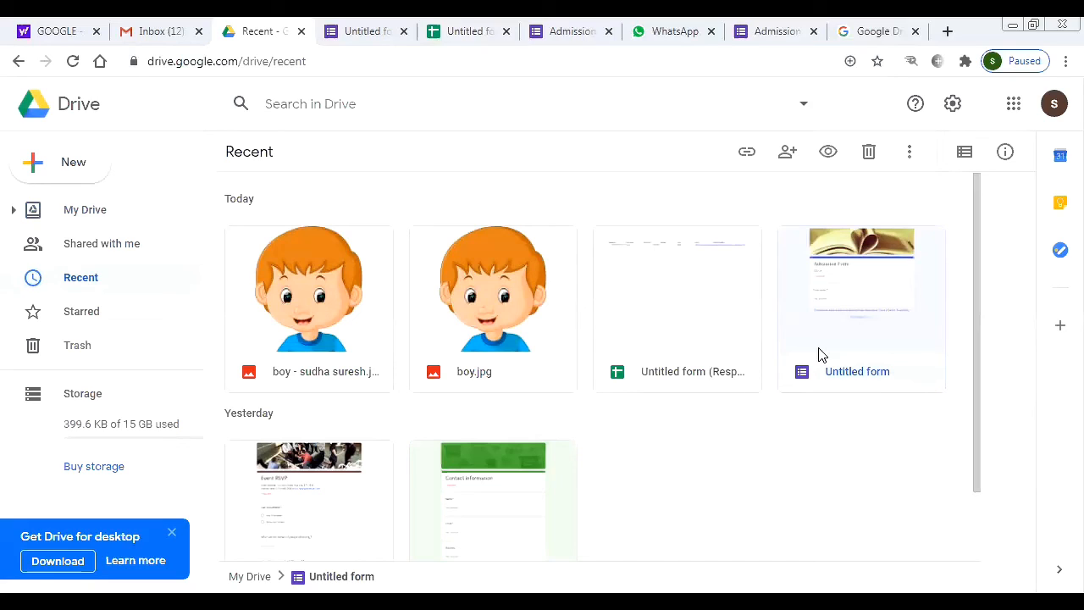
{"action": "double_click", "coordinate": [700, 316]}
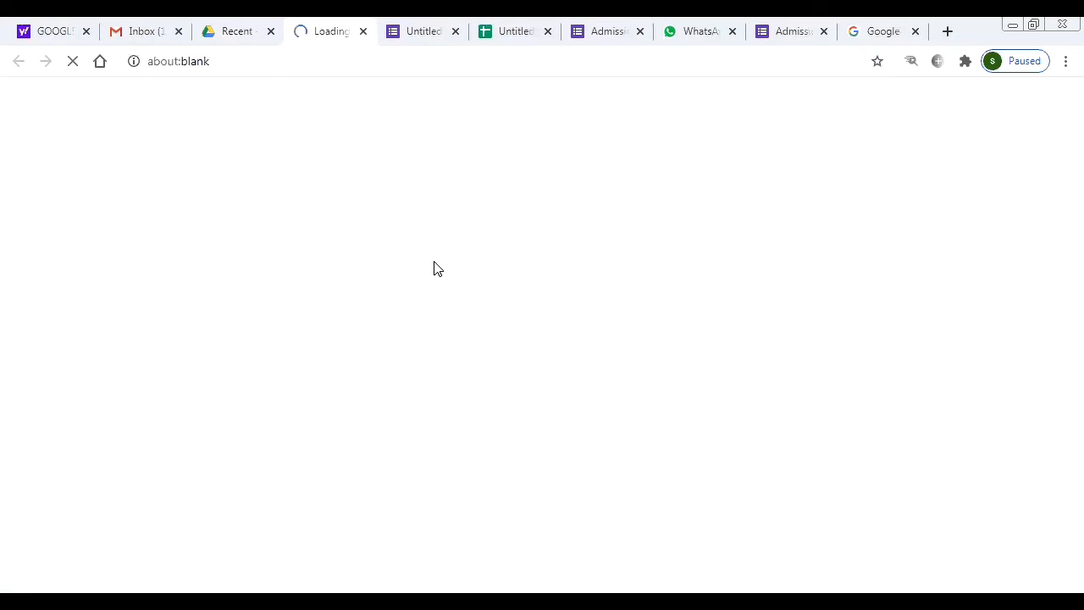